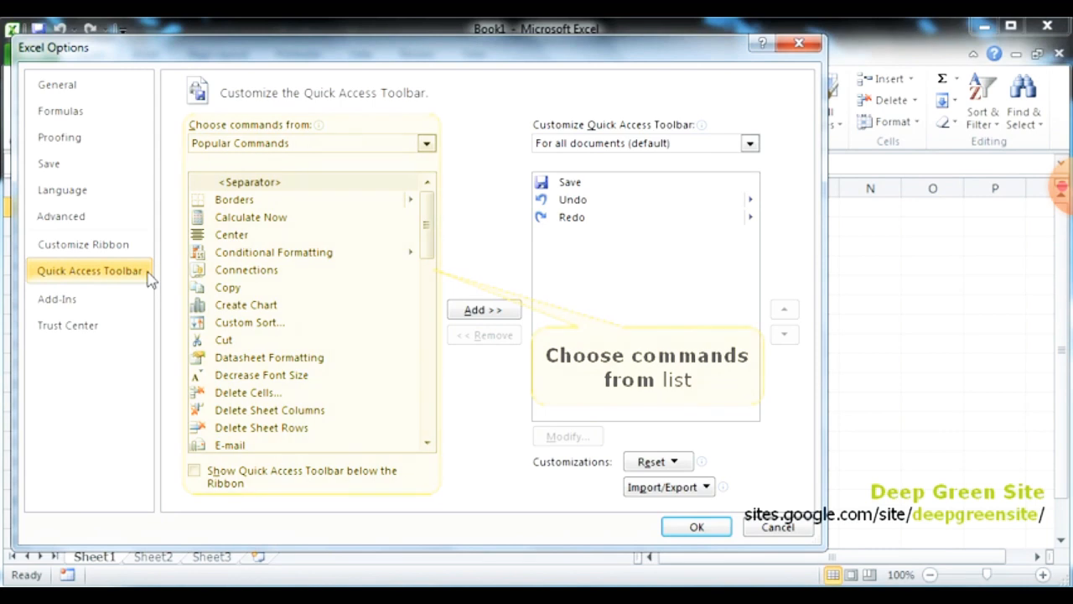
Step: Add the Copy command to the Quick Access Toolbar for all documents and apply the change
click(233, 289)
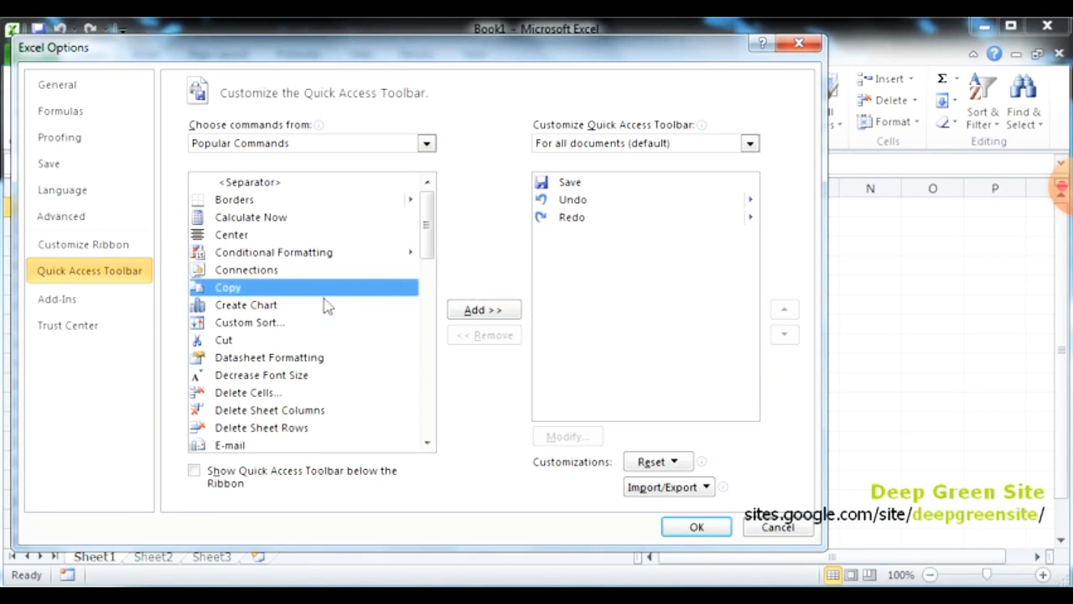
click(515, 313)
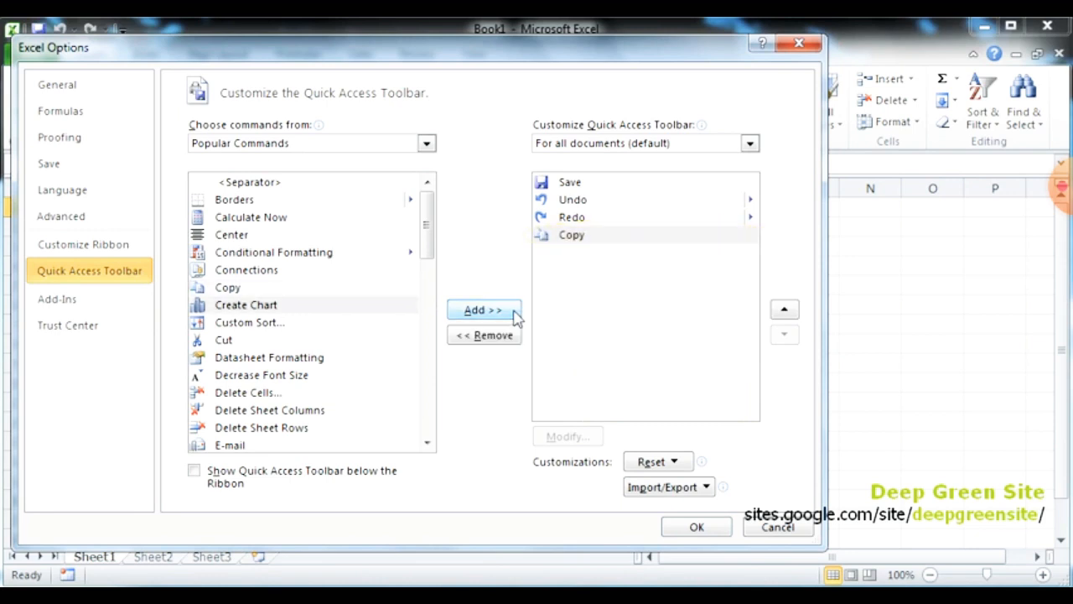
click(696, 528)
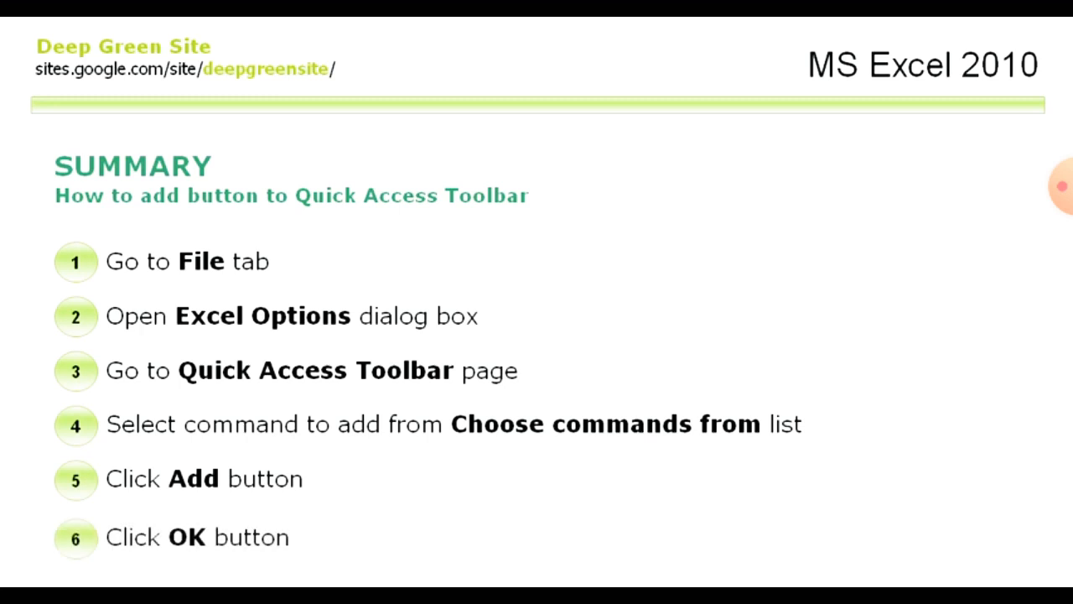
click(1062, 187)
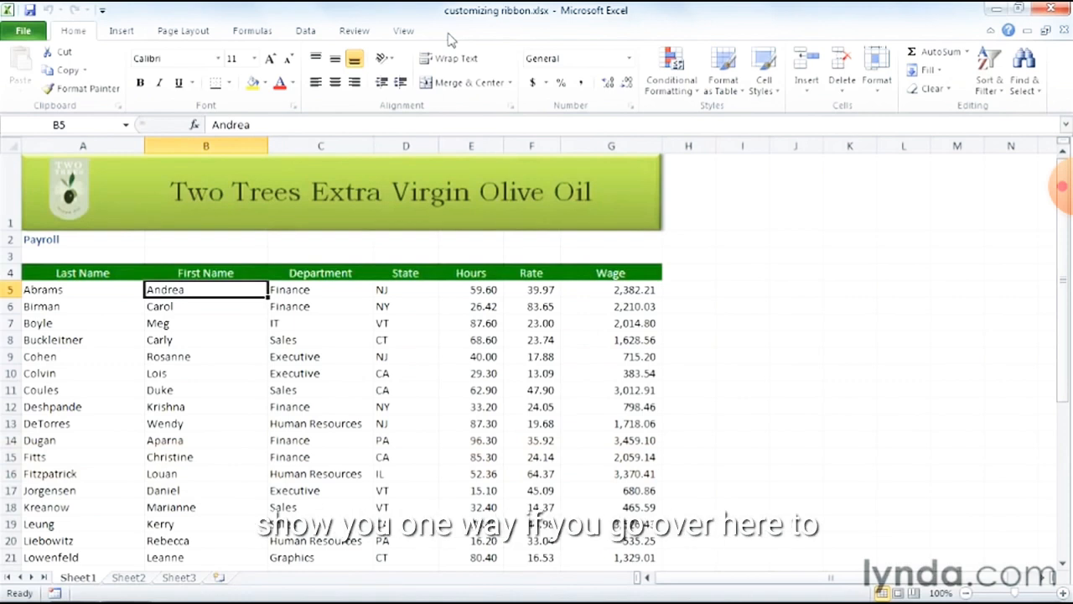
click(24, 32)
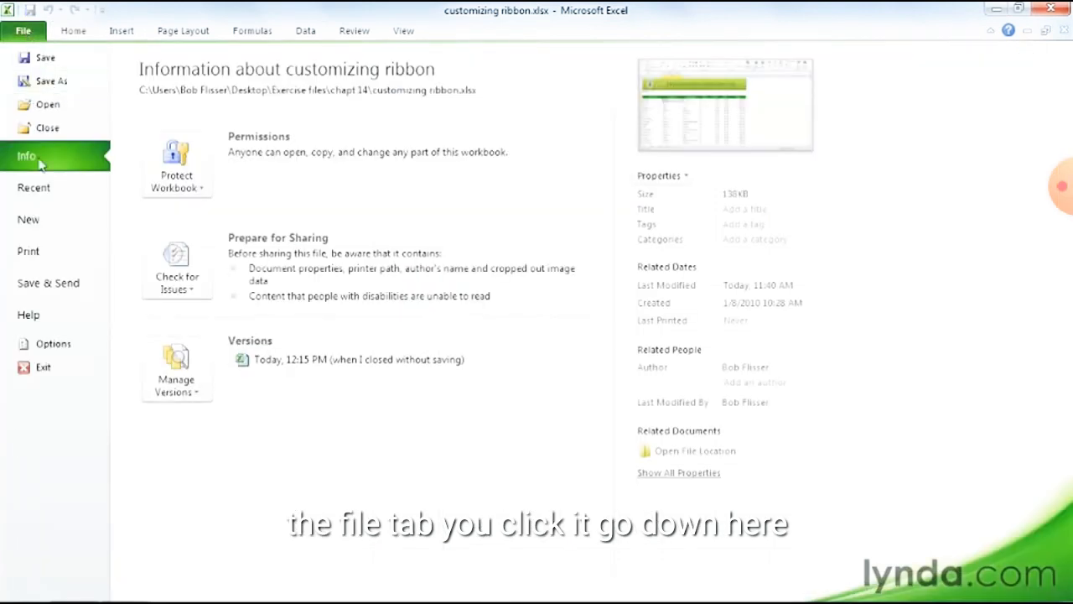
click(52, 344)
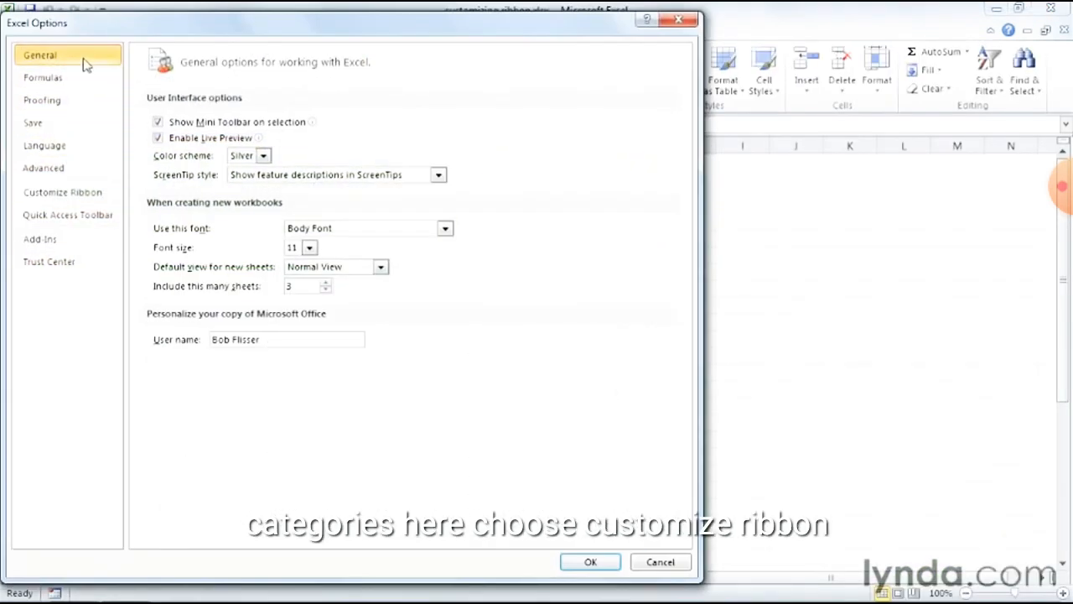
click(77, 199)
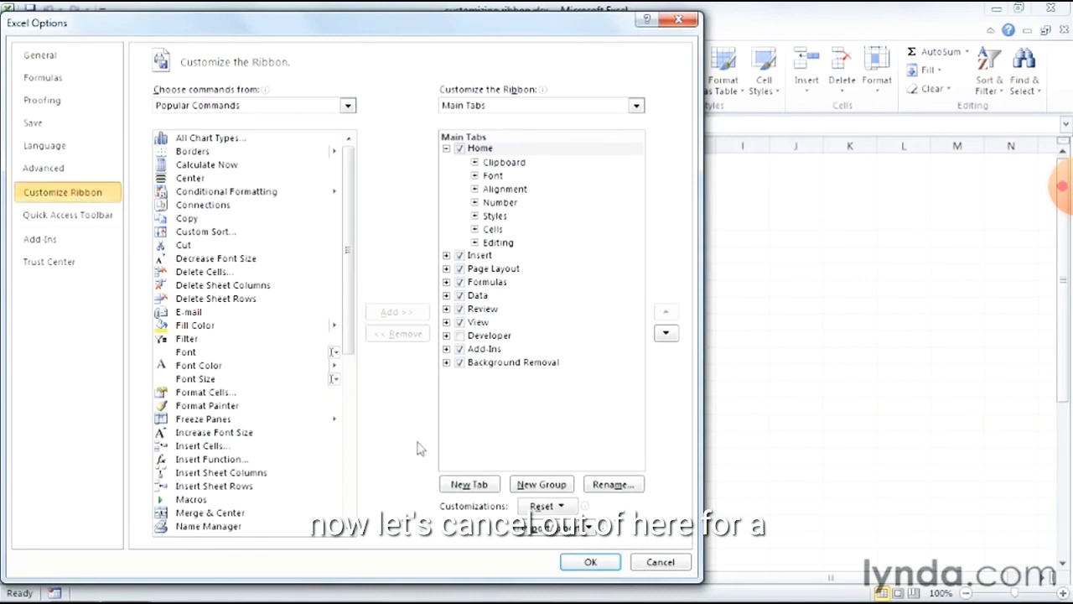
click(659, 562)
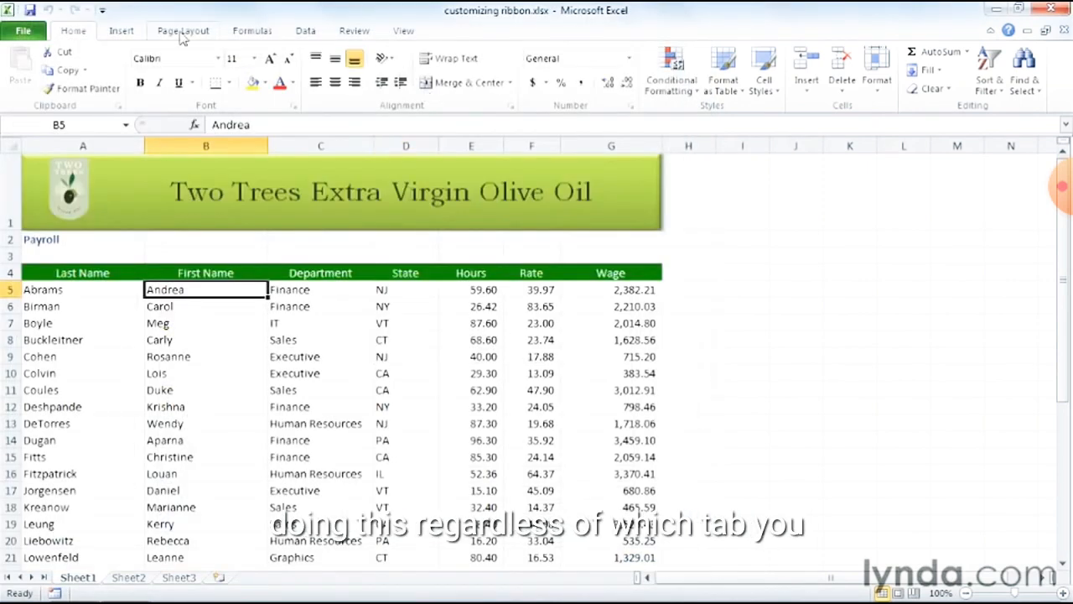
Step: Move the Review tab ahead of Home in the ribbon's main tabs, apply the change, and check the moved tab
right_click(501, 74)
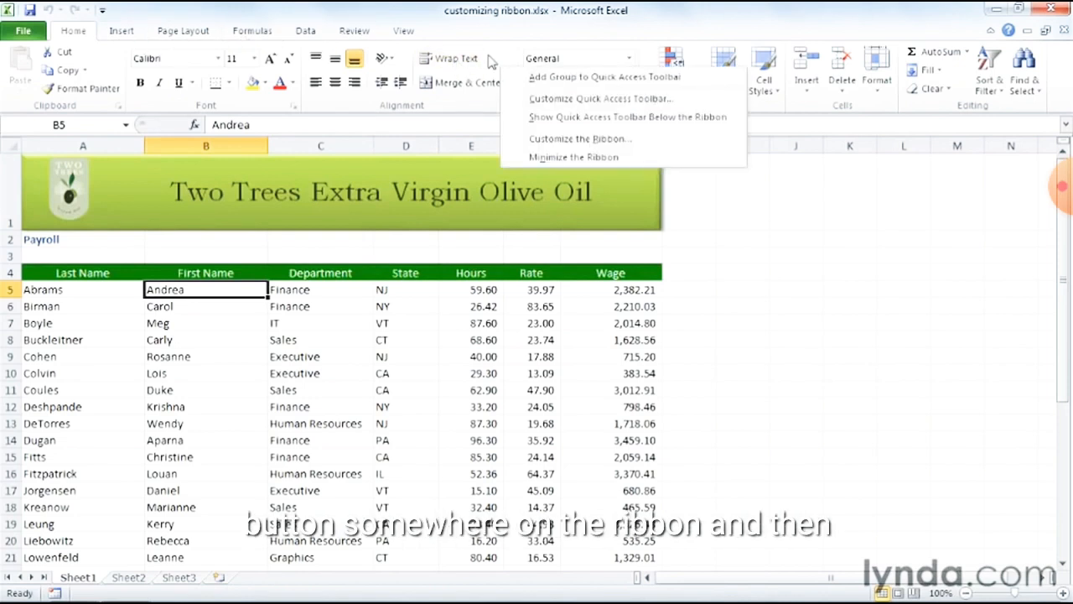
click(653, 147)
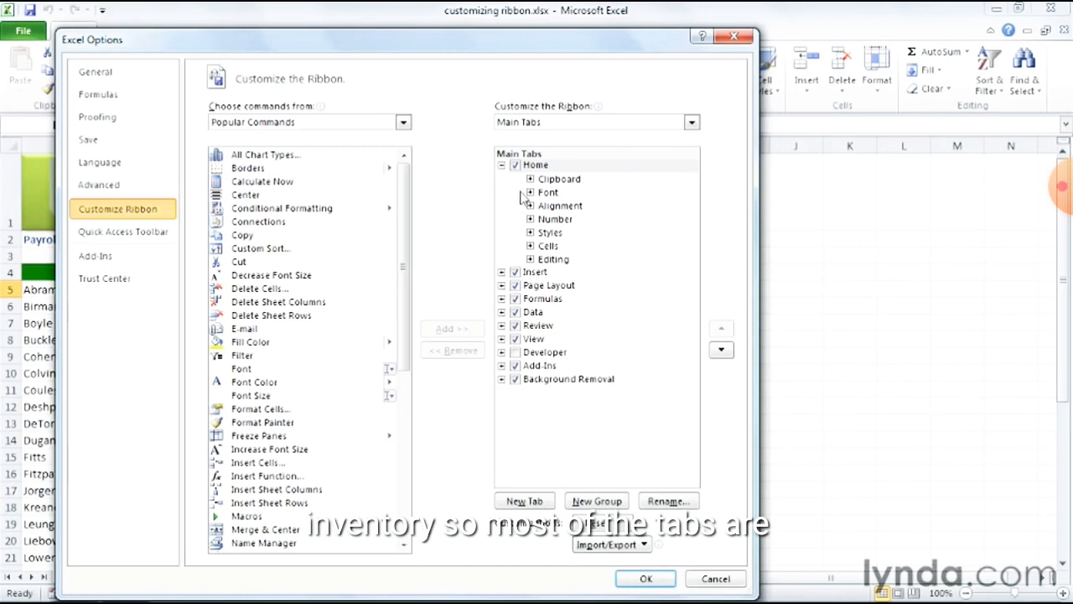
click(541, 327)
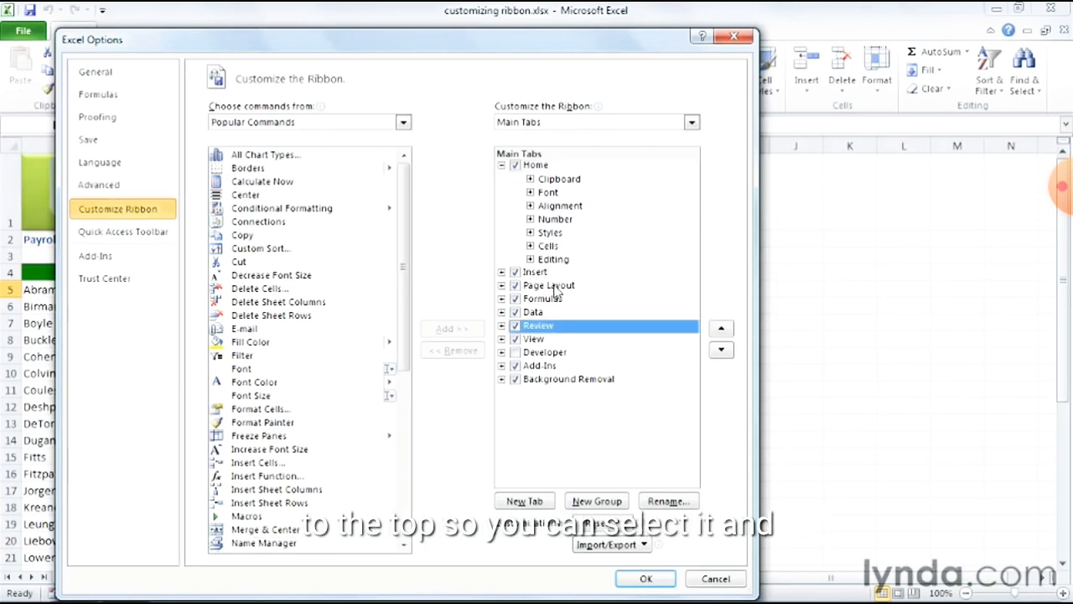
click(721, 330)
click(721, 330)
click(721, 329)
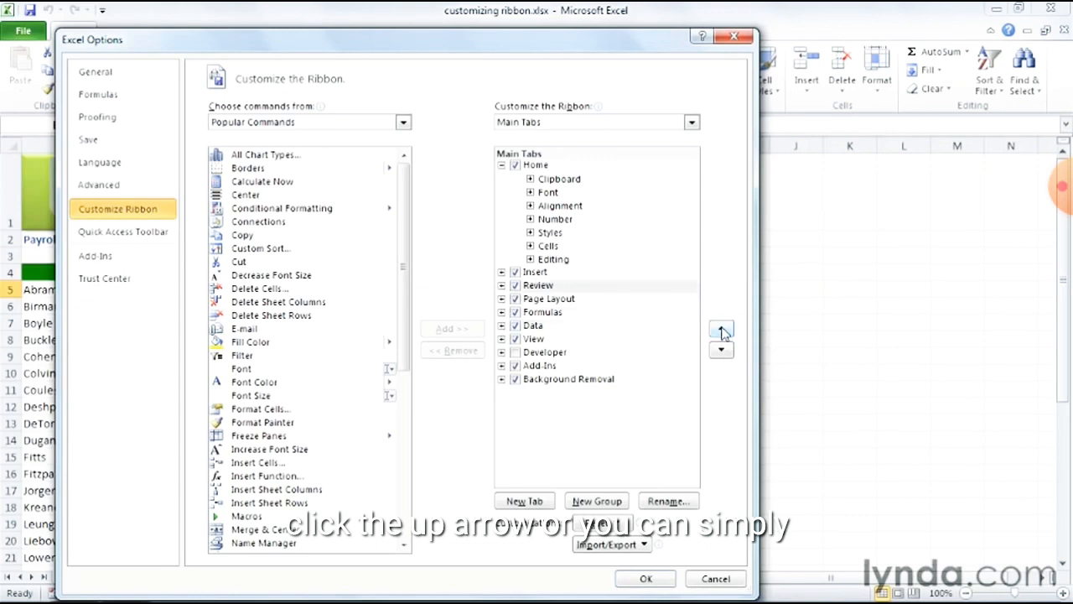
drag(555, 289, 543, 168)
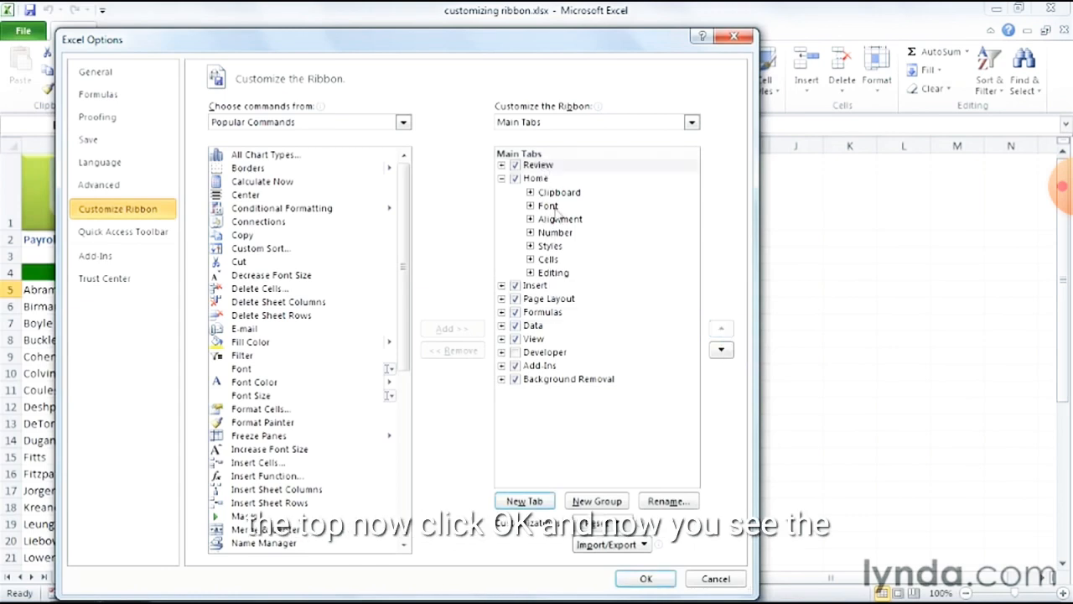
click(646, 578)
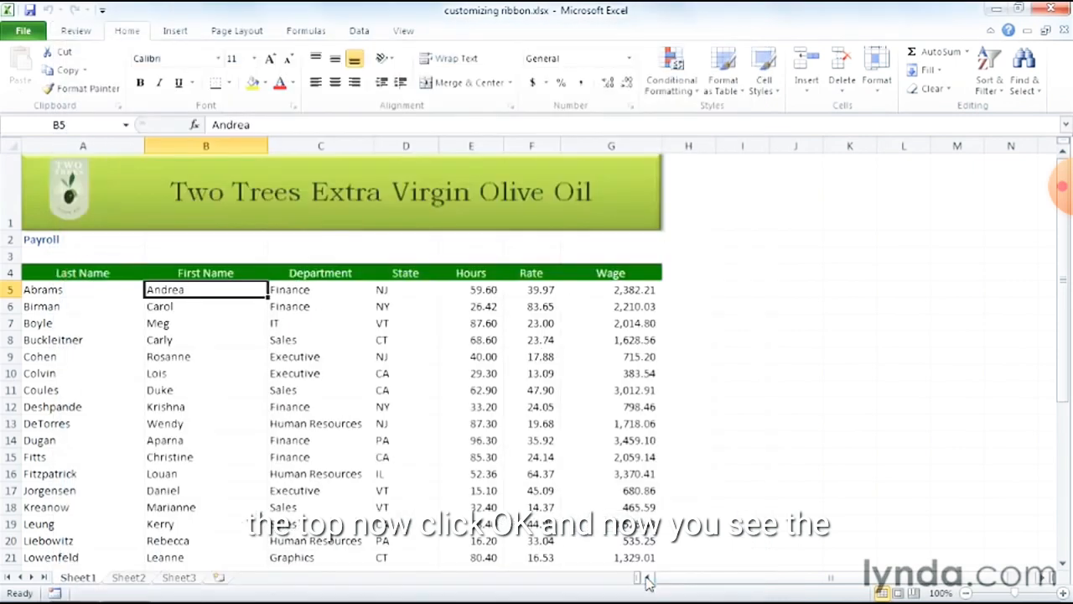
click(76, 31)
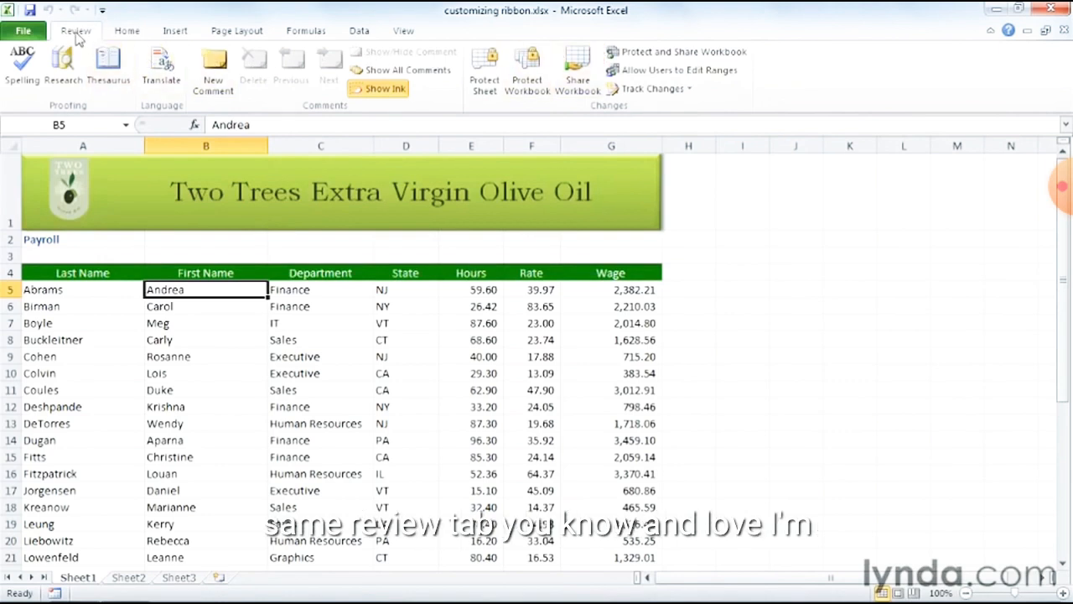
click(126, 31)
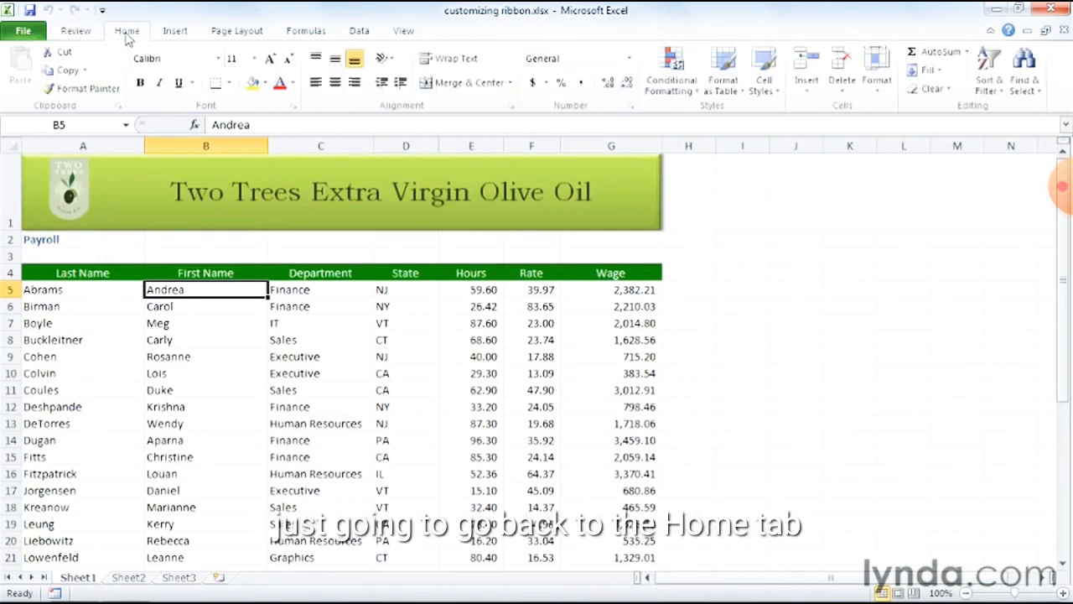
Step: Reopen the ribbon customization settings and examine the Home tab's groups and the commands in its Clipboard group
right_click(329, 101)
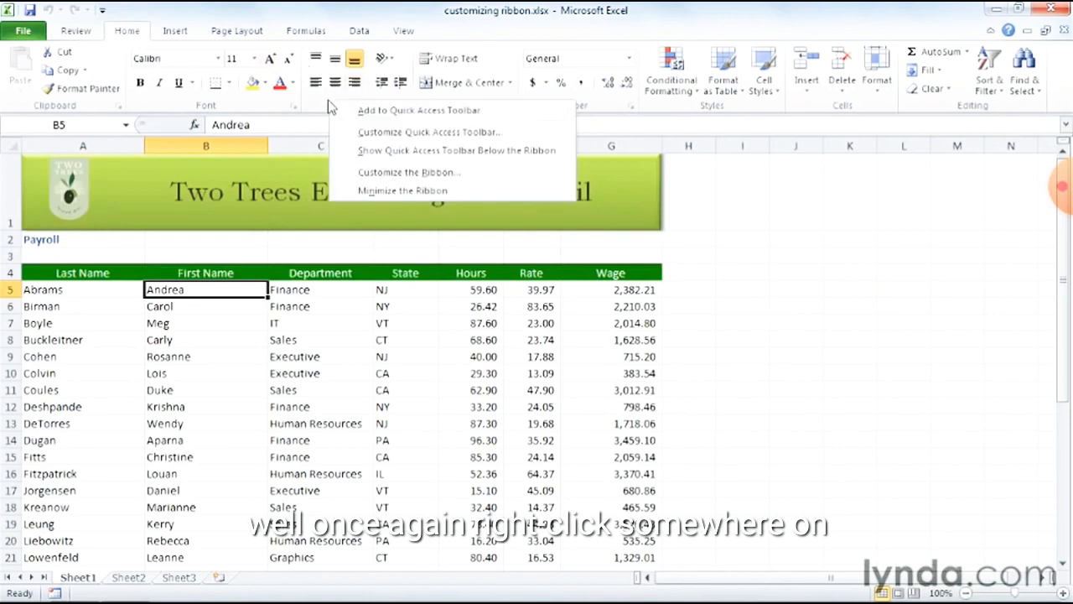
click(508, 184)
drag(481, 51, 512, 138)
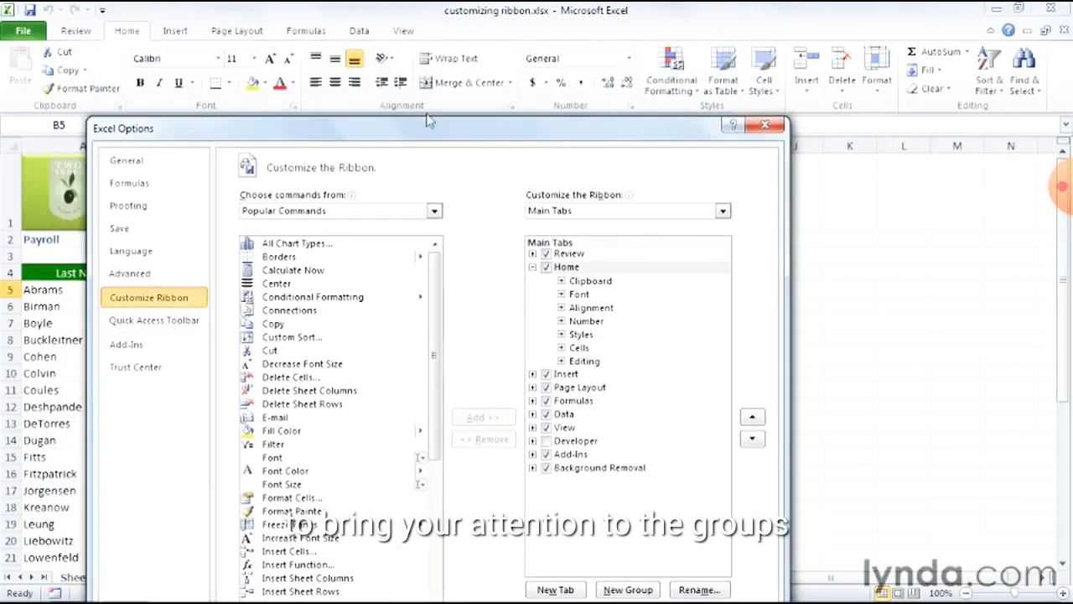
click(533, 267)
click(533, 268)
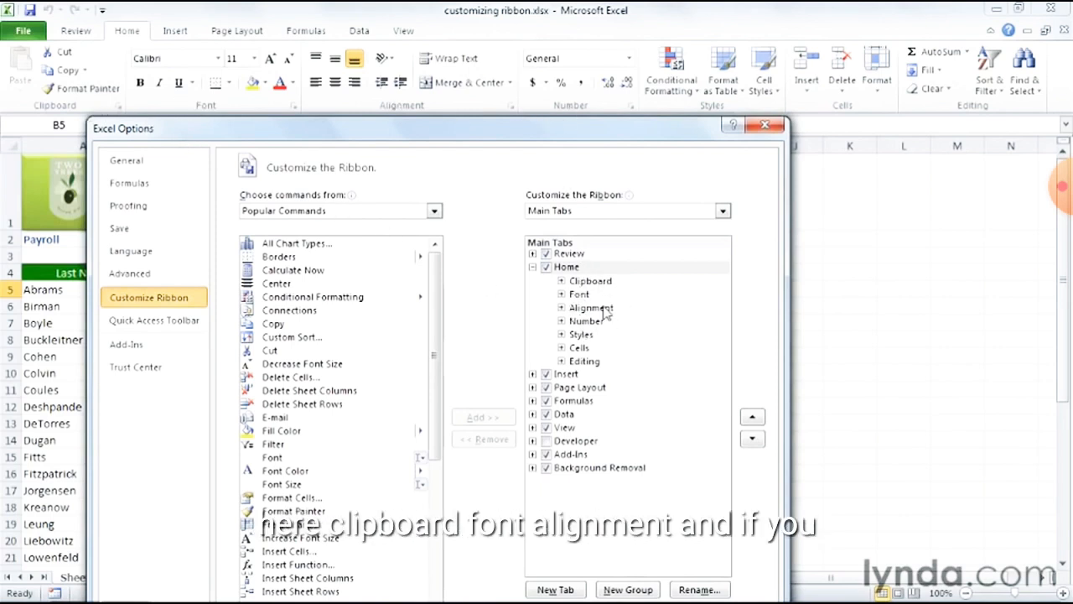
click(561, 282)
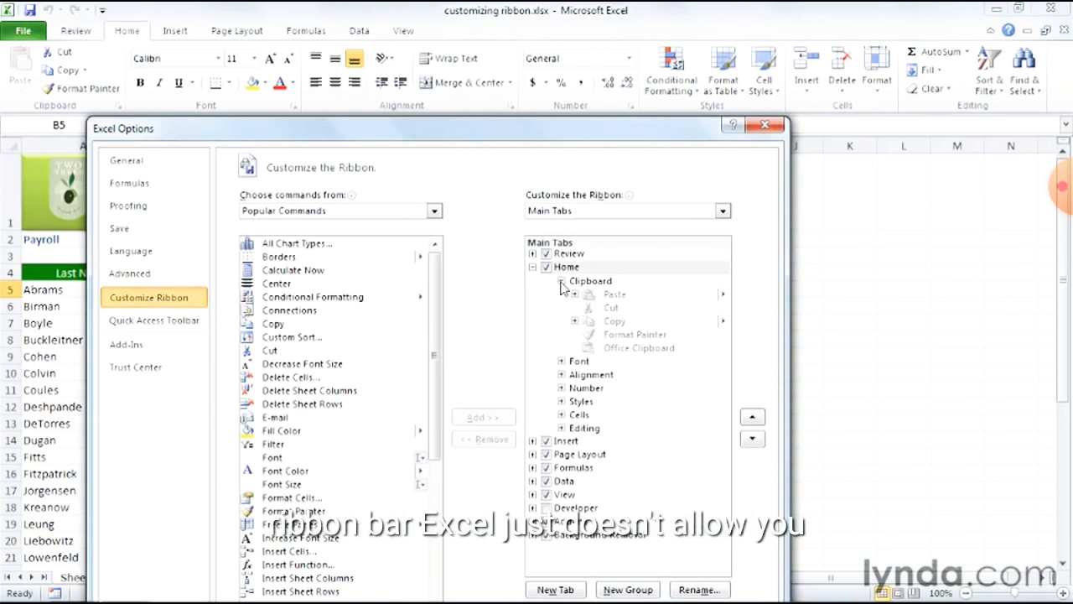
click(561, 282)
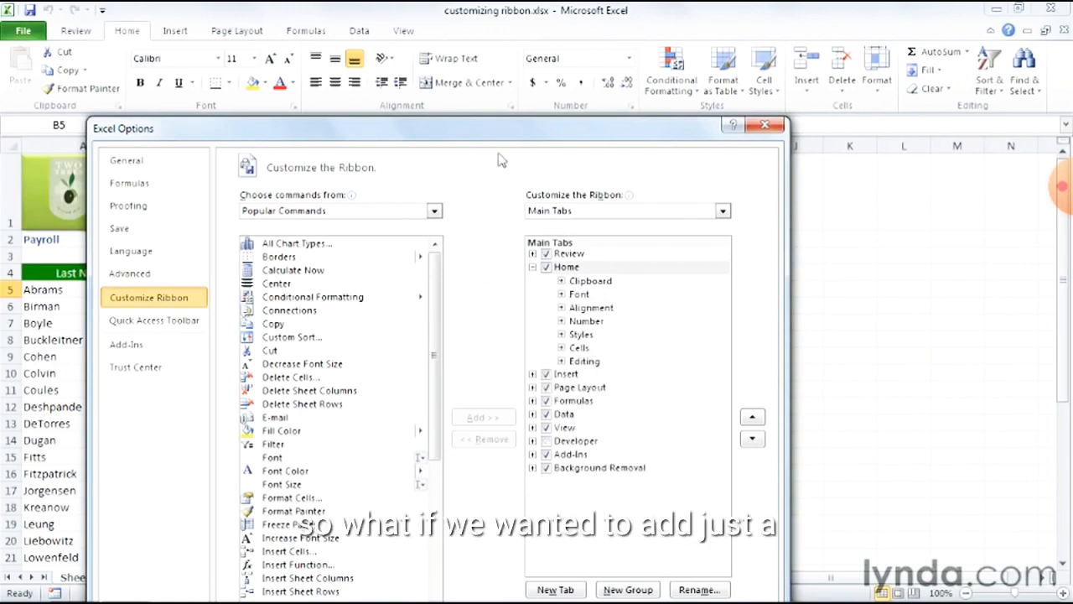
Step: List the Tool Tabs as the command source and expand the Format tab under Drawing Tools
drag(501, 134, 518, 32)
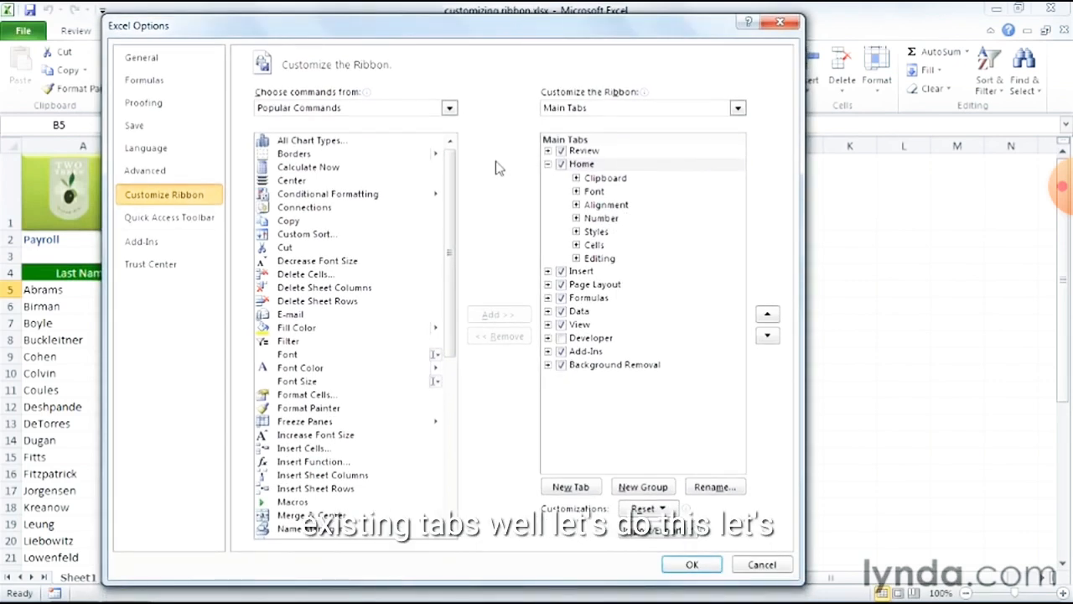
click(451, 110)
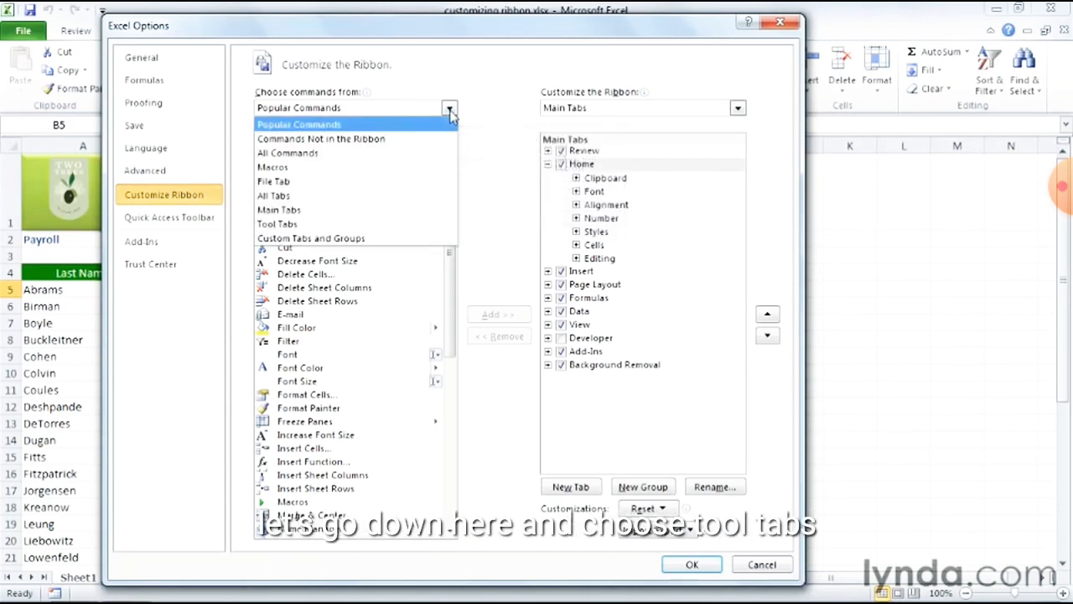
click(436, 225)
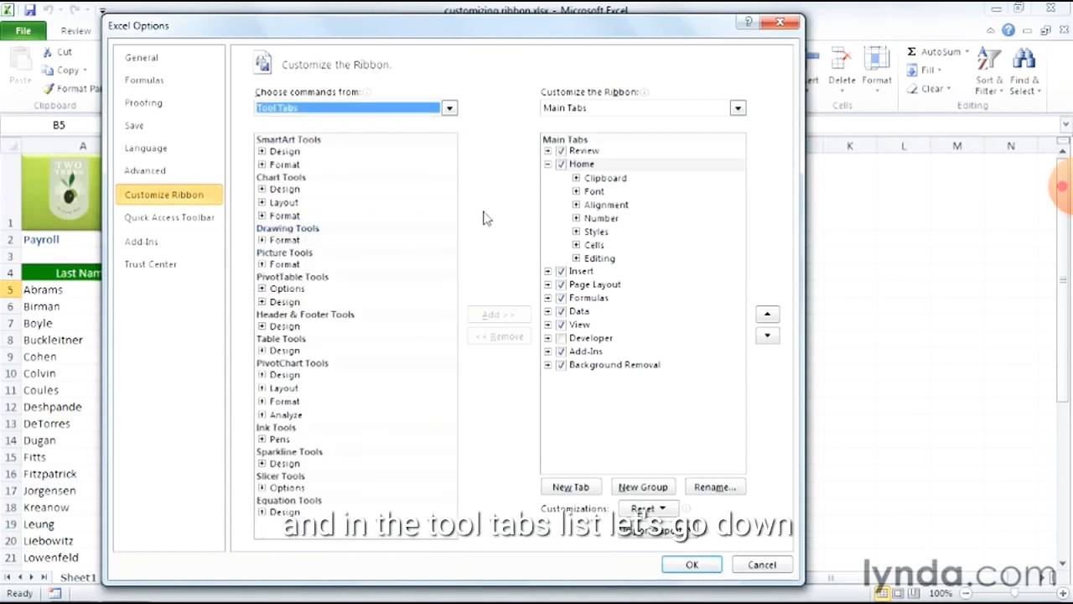
click(263, 240)
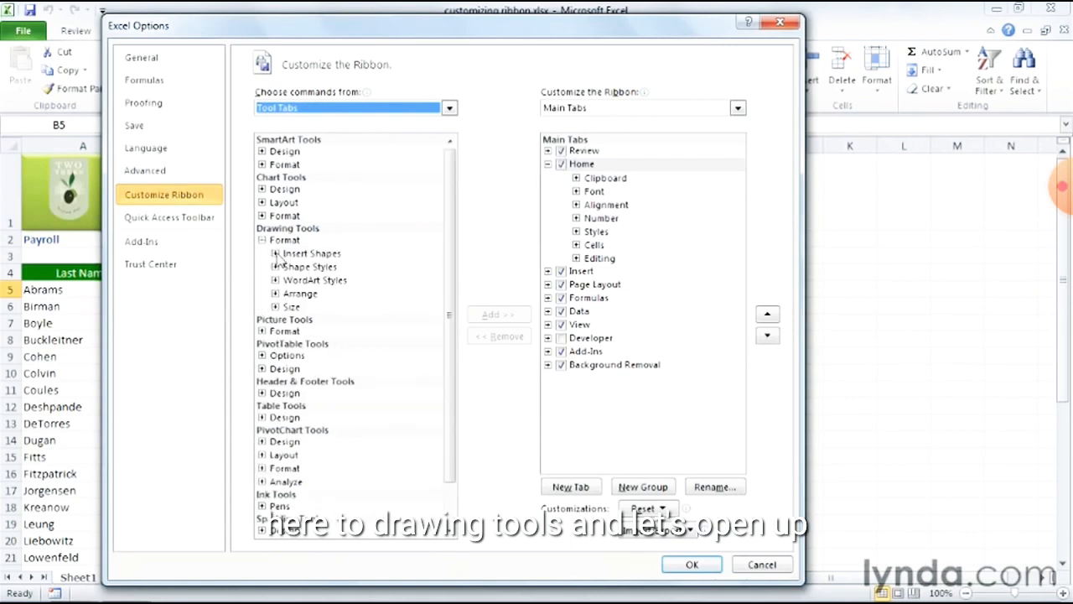
Step: Try to add the single Text Box command from the Insert Shapes group to the Home tab
click(276, 254)
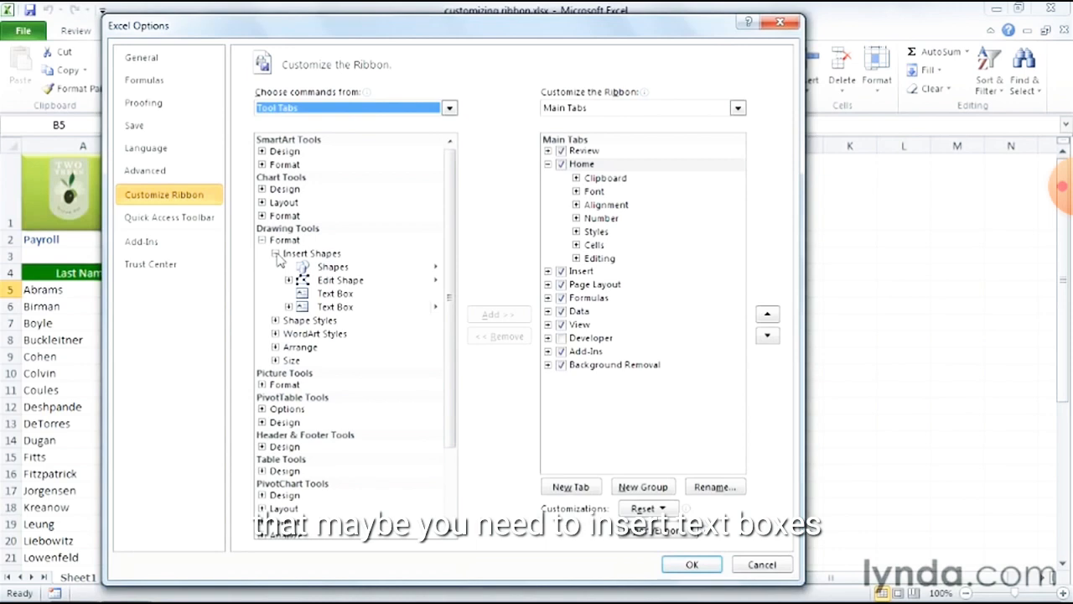
click(325, 295)
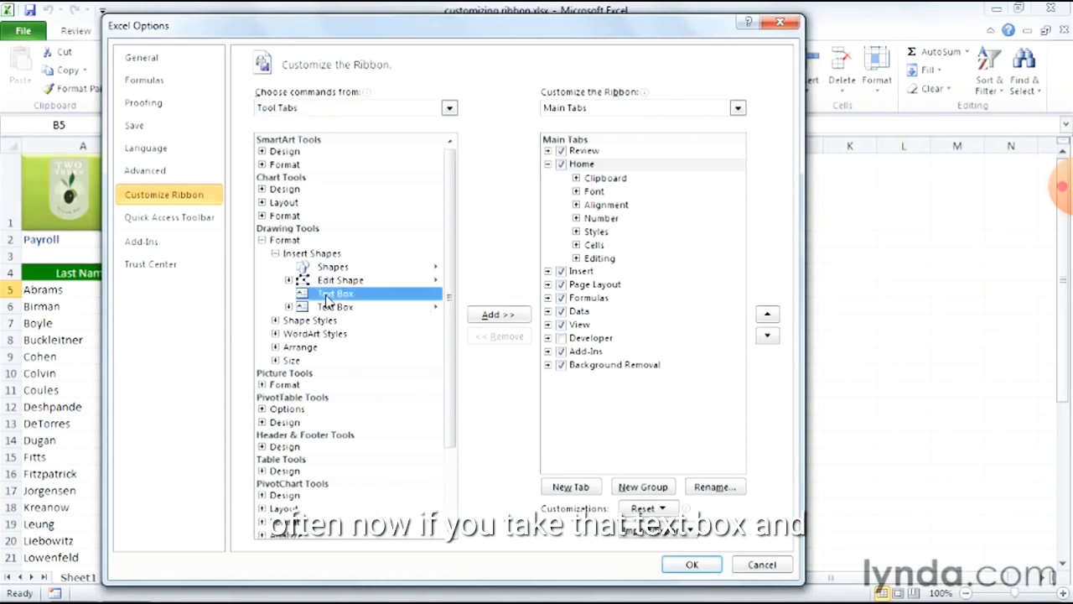
click(501, 315)
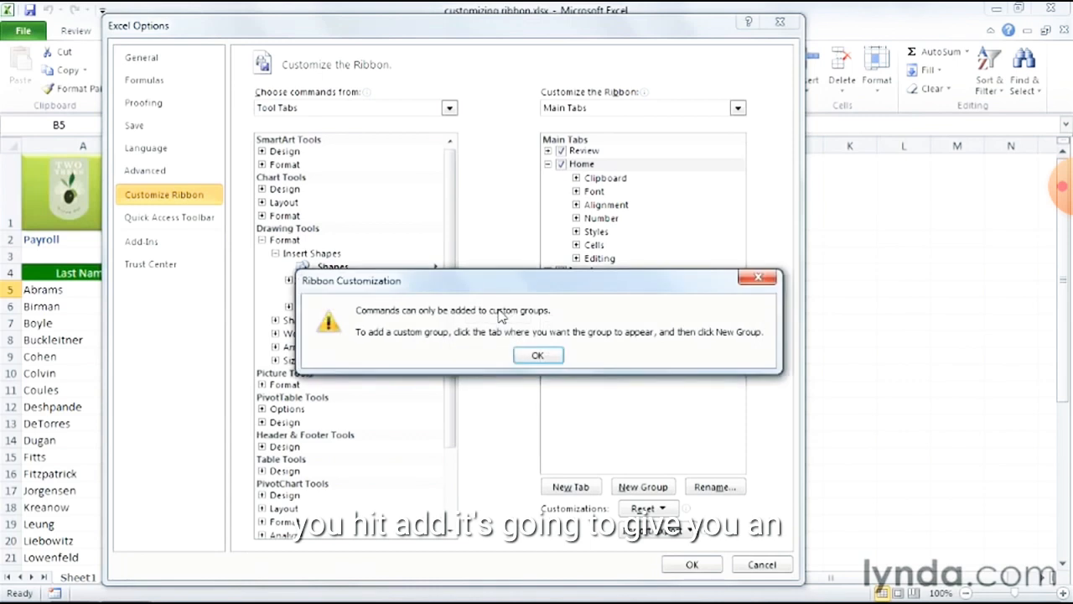
click(539, 356)
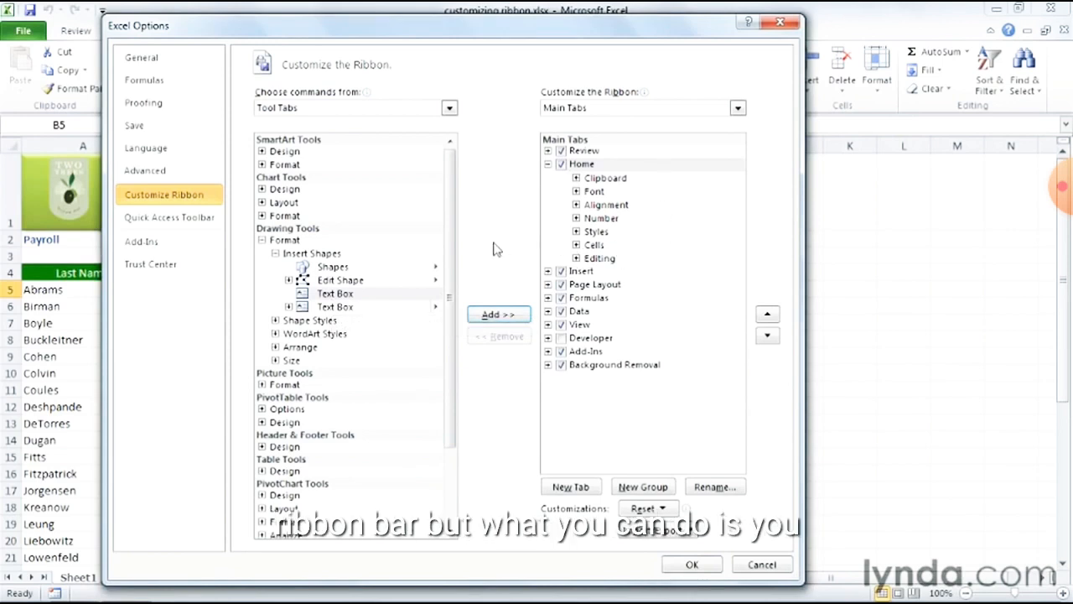
click(275, 253)
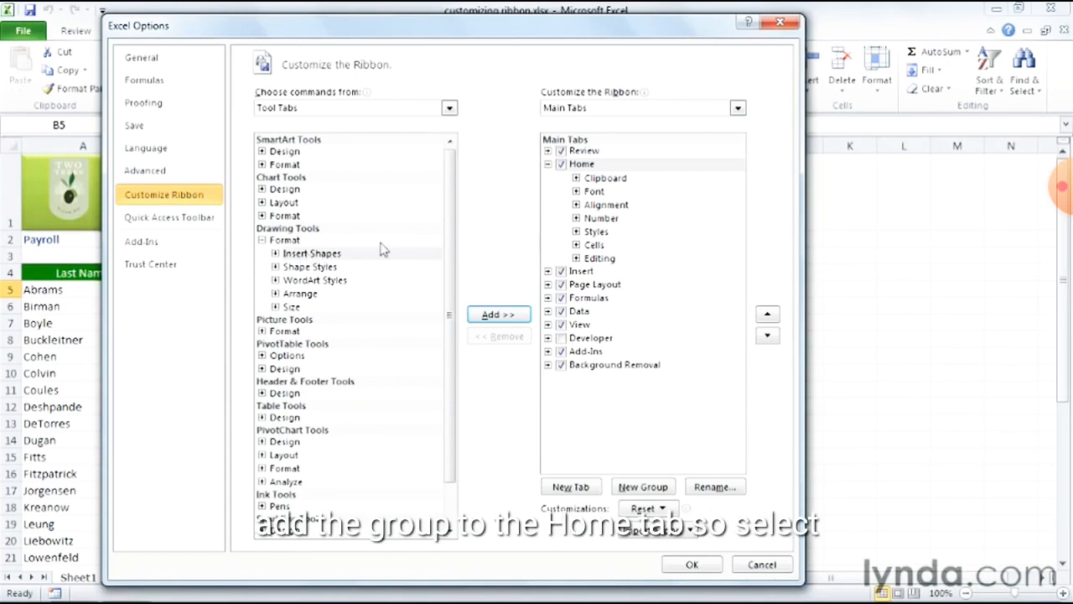
Step: Add the Insert Shapes group to the Home tab, place it above Clipboard as the first group, and apply the customization
click(316, 255)
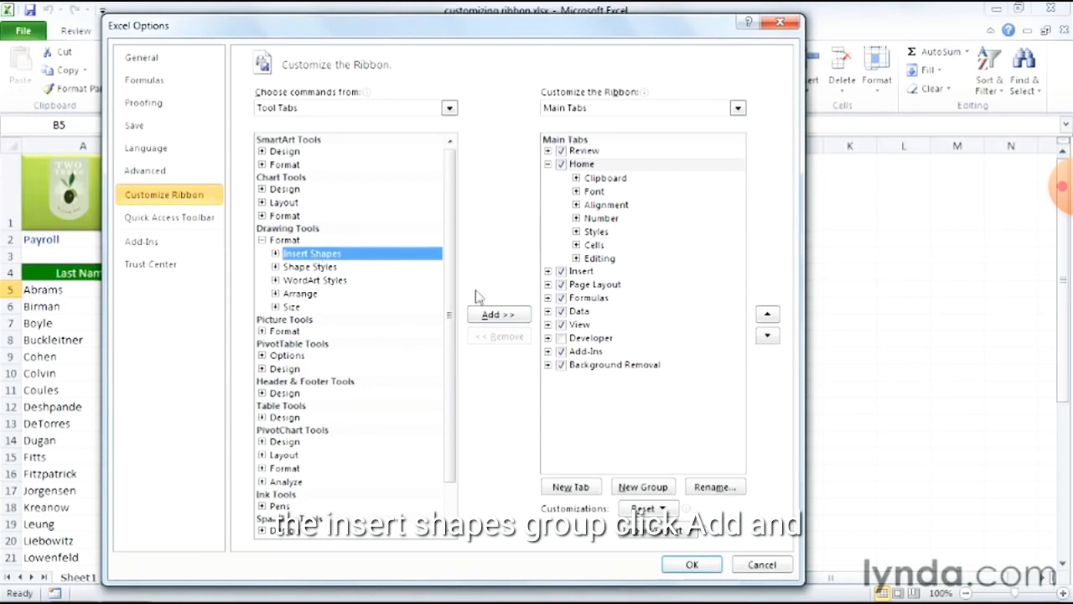
click(495, 315)
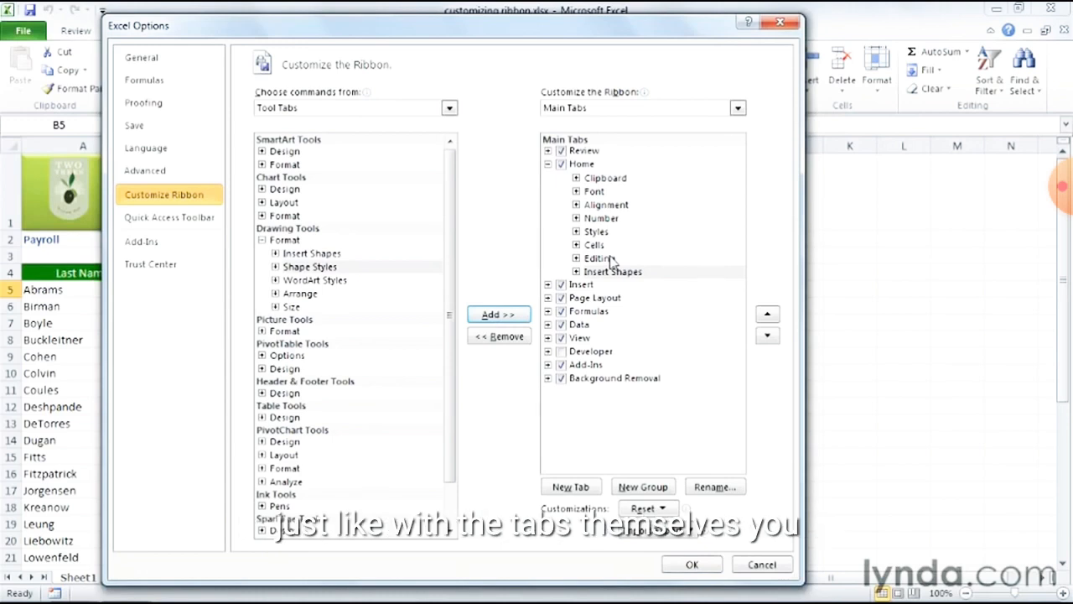
click(767, 315)
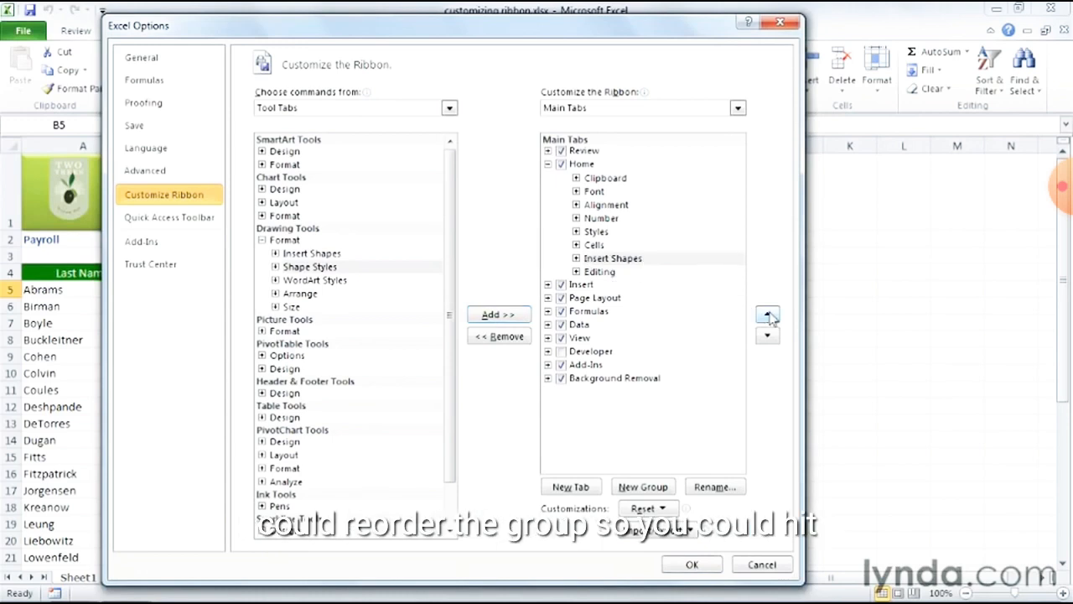
click(768, 314)
click(767, 315)
drag(627, 234, 617, 179)
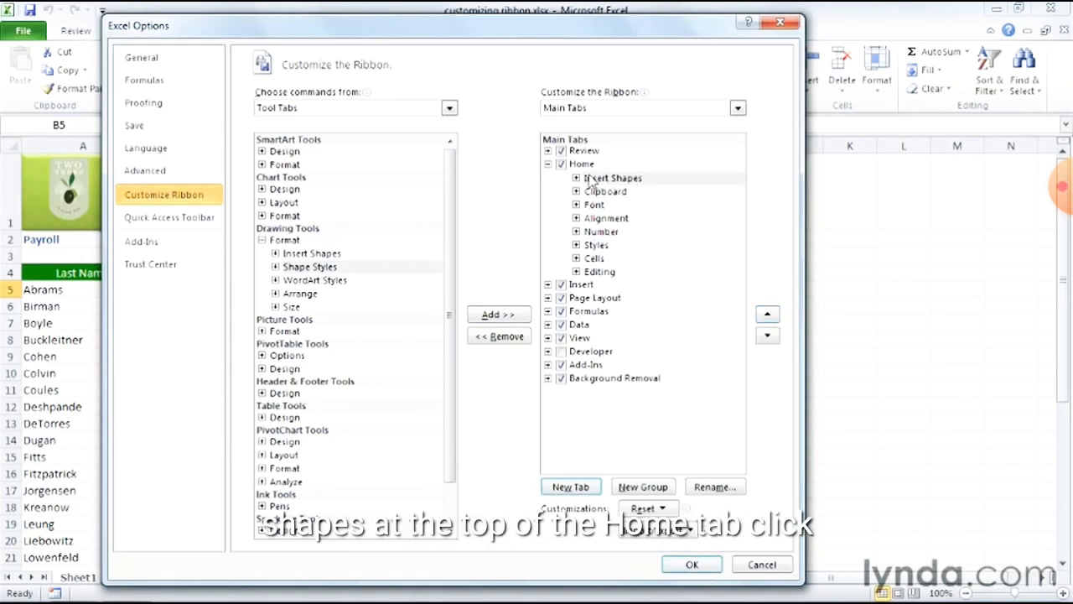
click(683, 564)
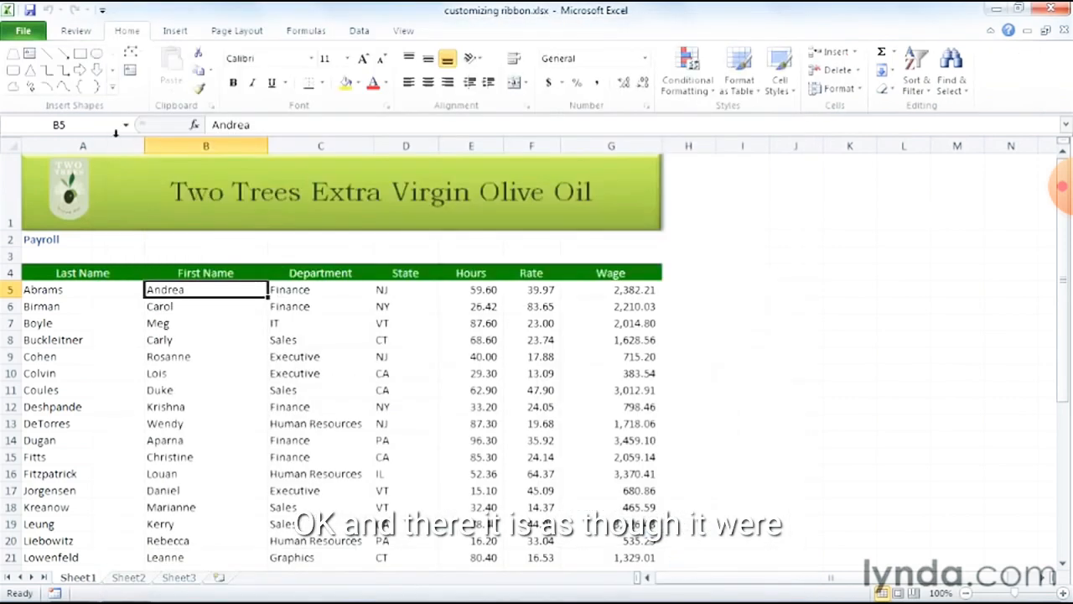
Step: Add a new custom group at the end of the Home tab and name it Misc. Tools
right_click(137, 98)
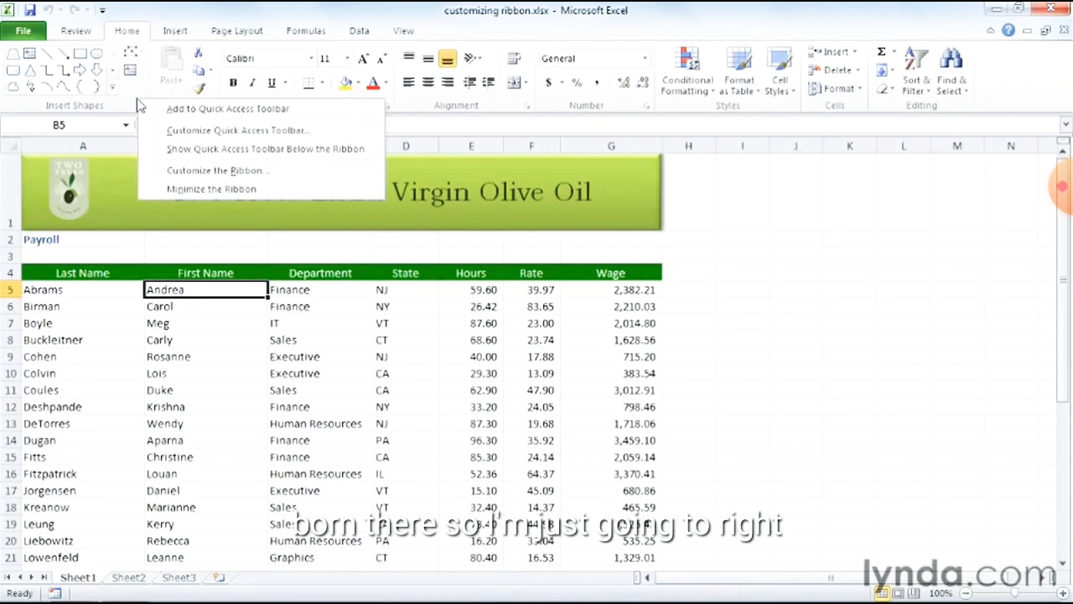
click(323, 173)
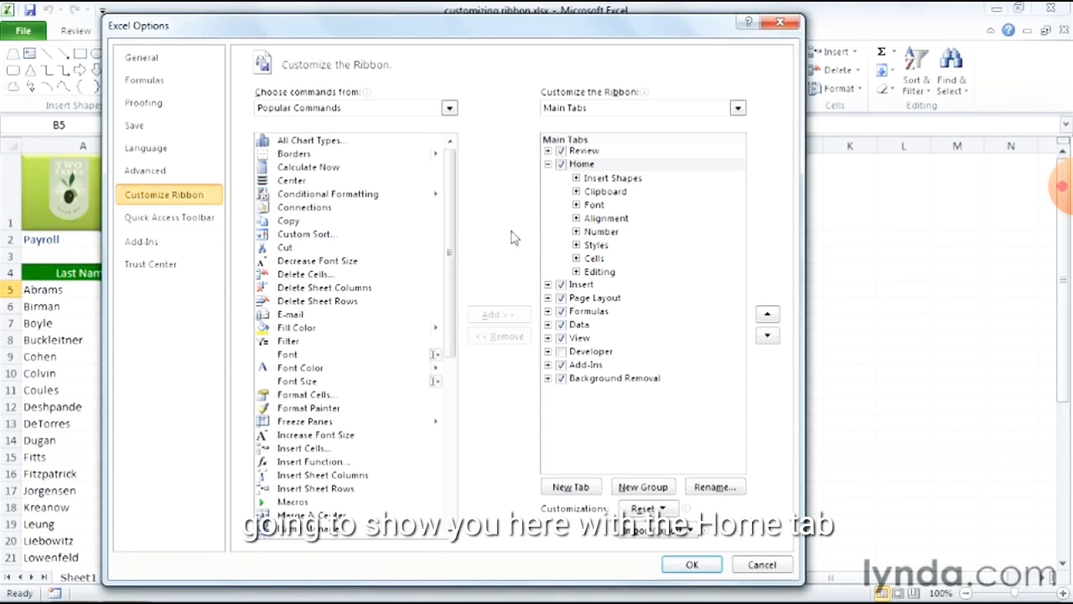
click(592, 164)
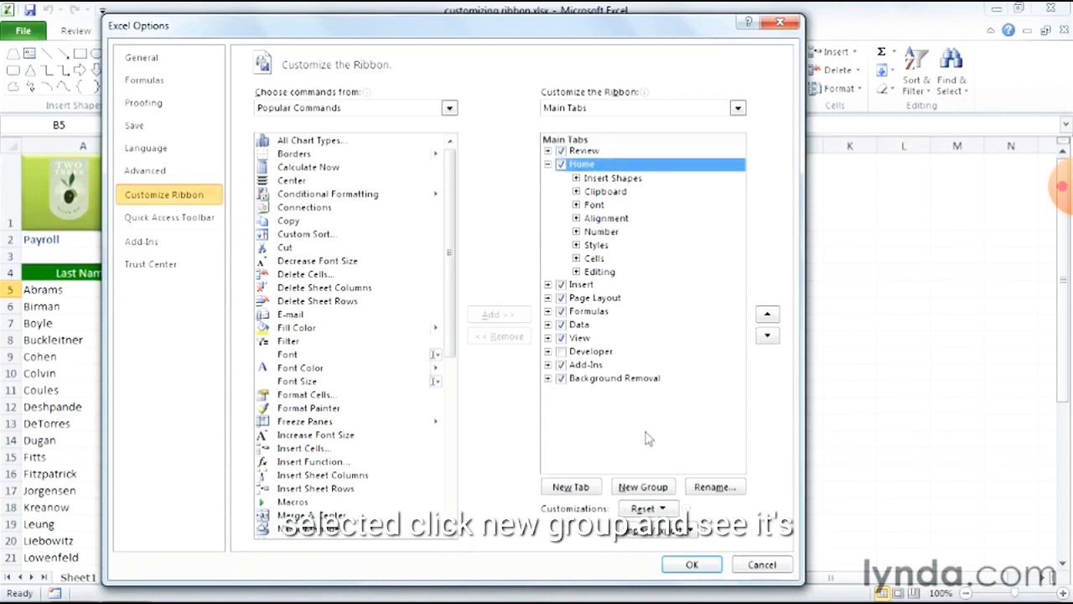
click(663, 485)
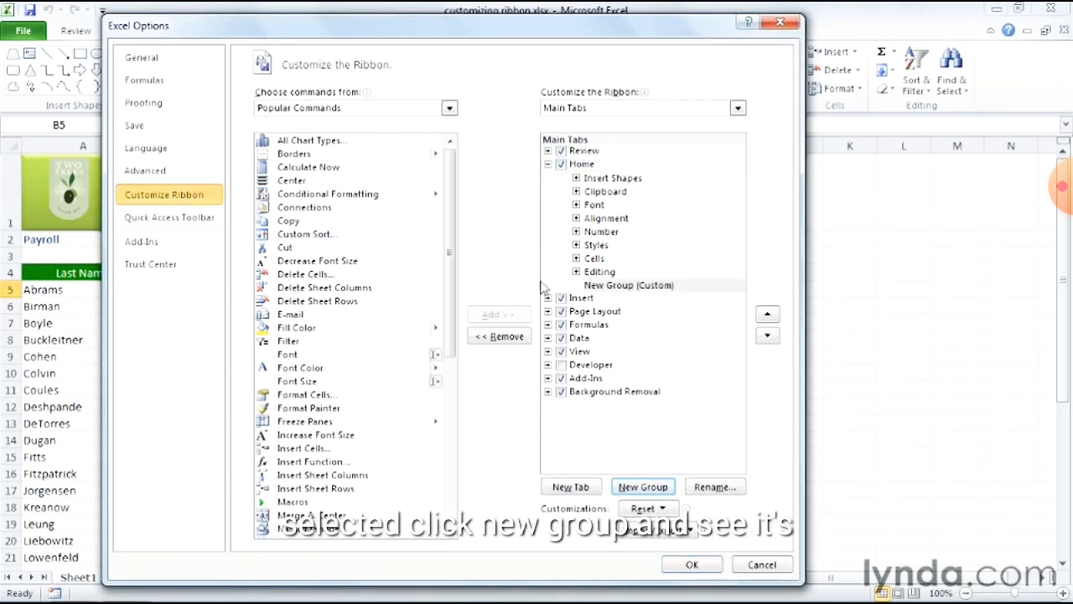
click(647, 287)
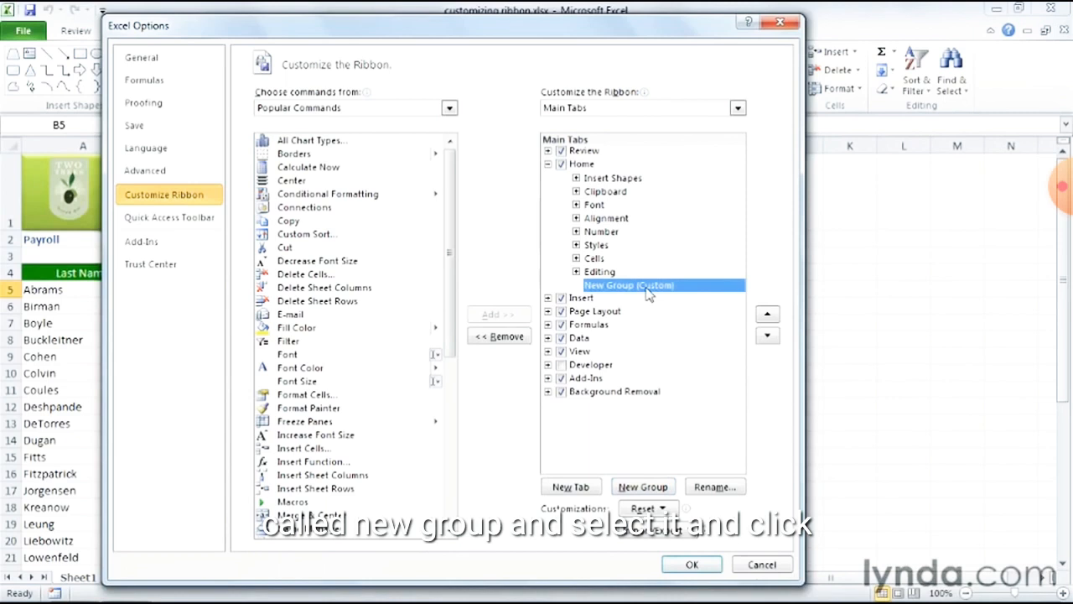
click(715, 488)
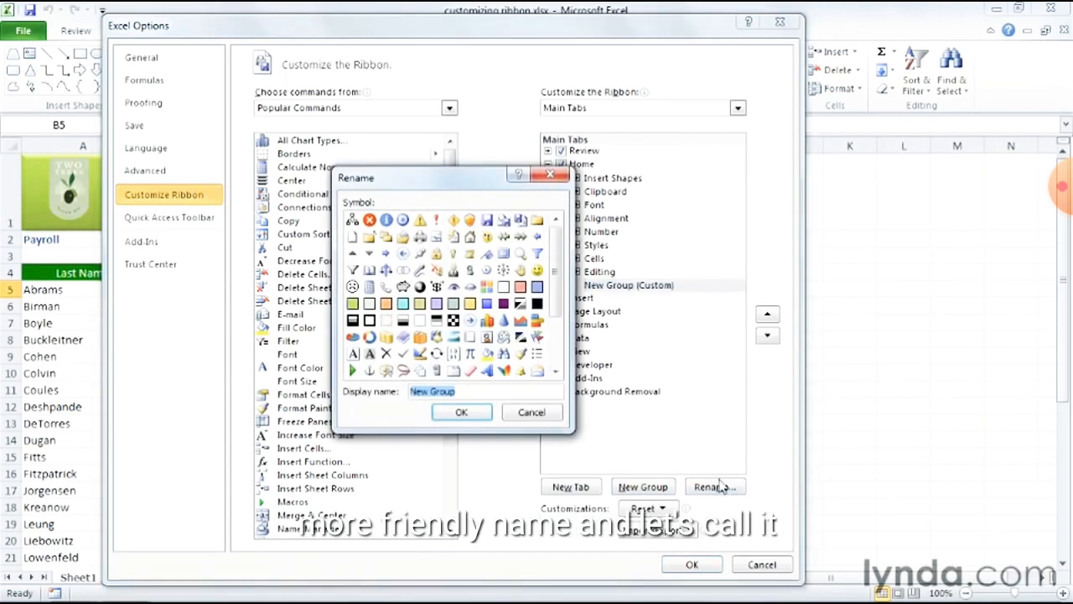
text(Misc. Tools)
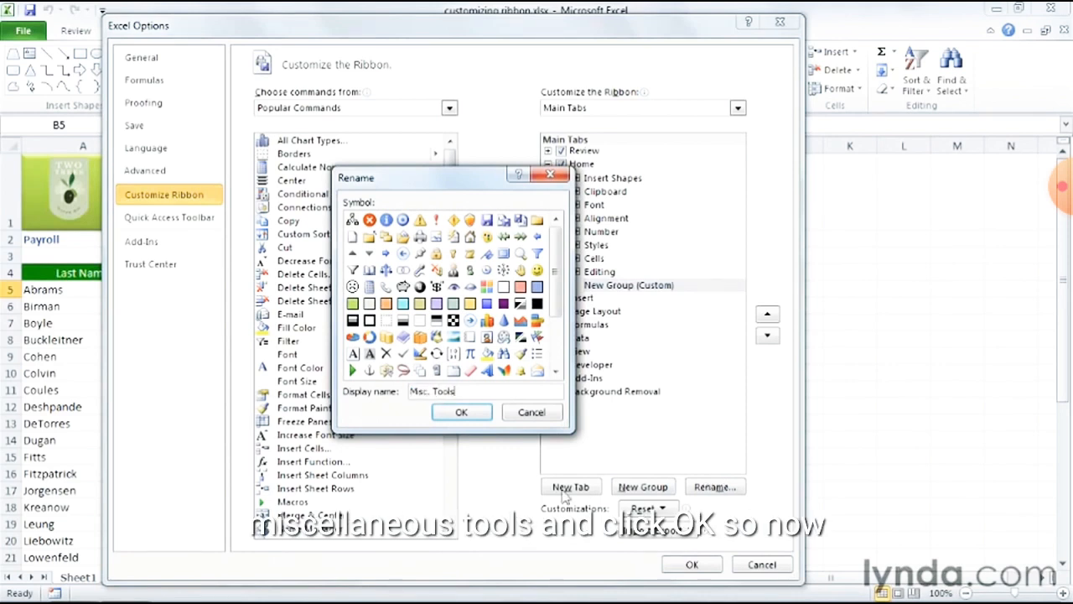
click(469, 412)
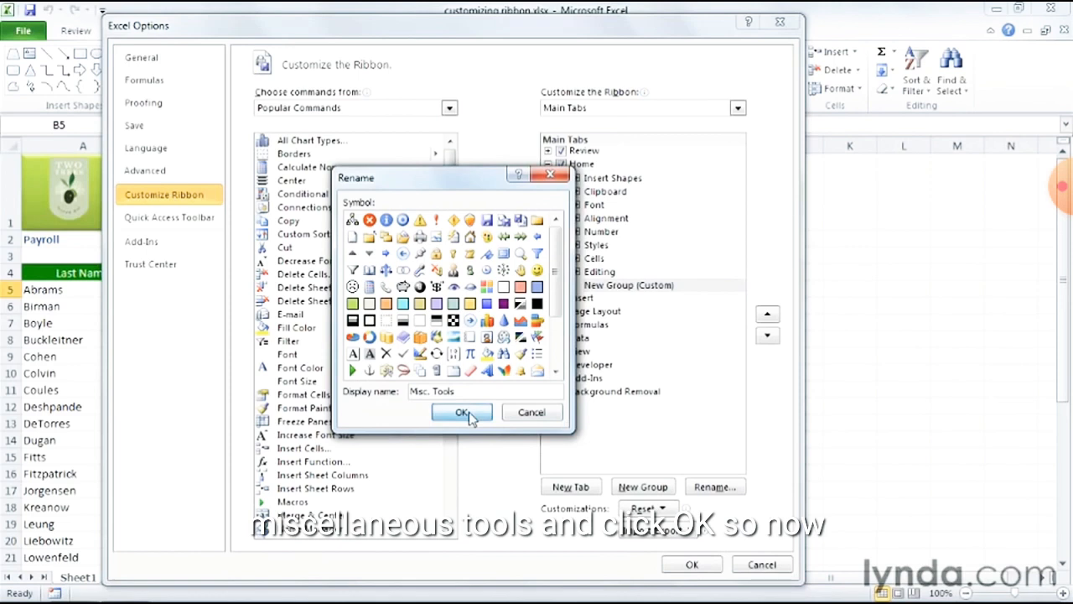
Step: Add the single Text Box command from Drawing Tools Format, Insert Shapes, to the Misc. Tools group
click(450, 109)
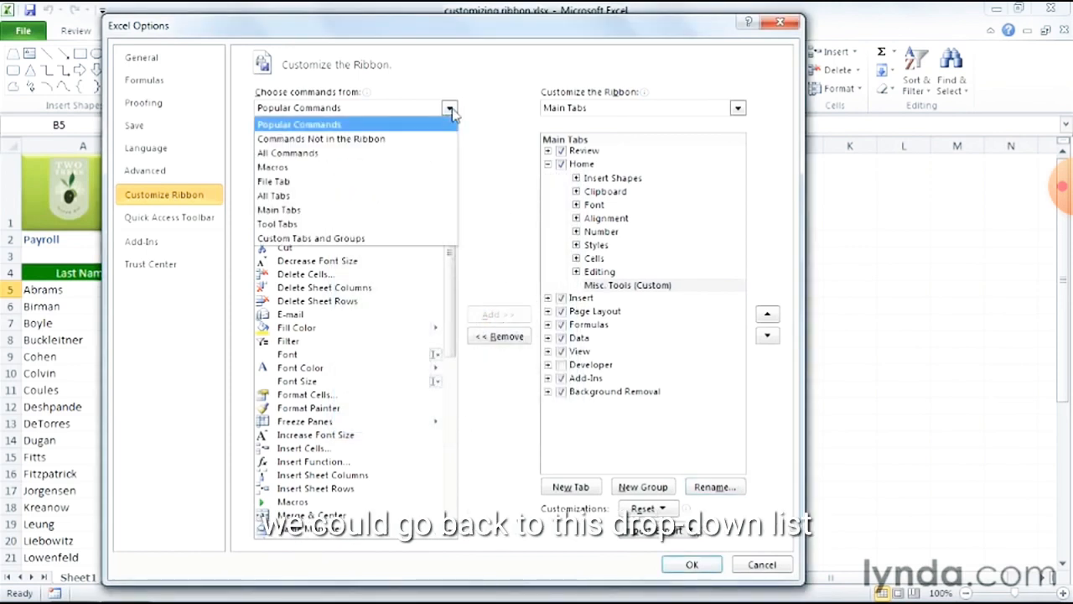
click(411, 224)
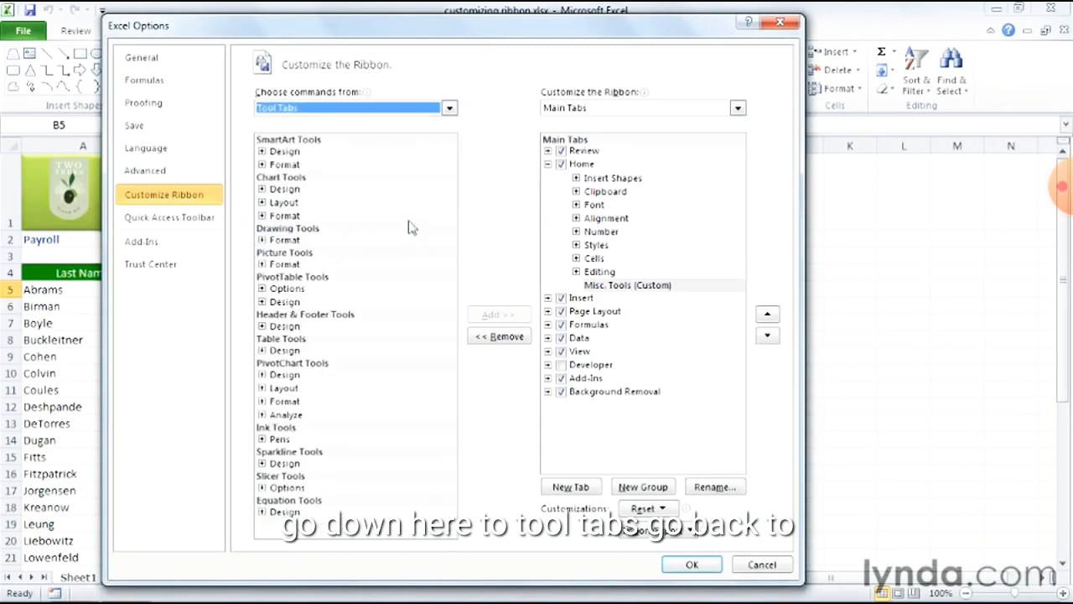
click(263, 241)
click(275, 253)
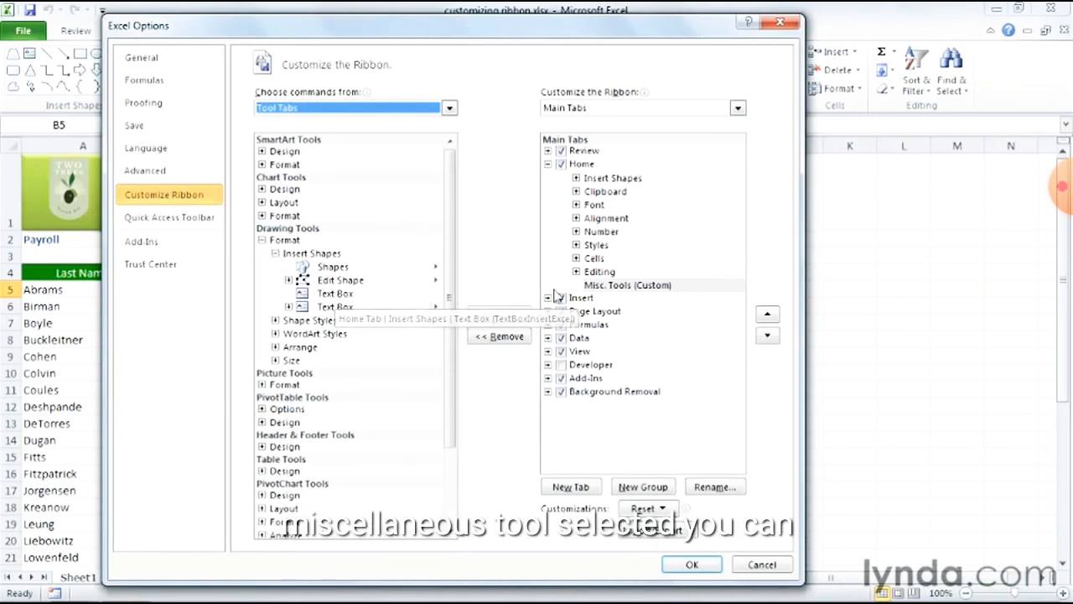
click(333, 295)
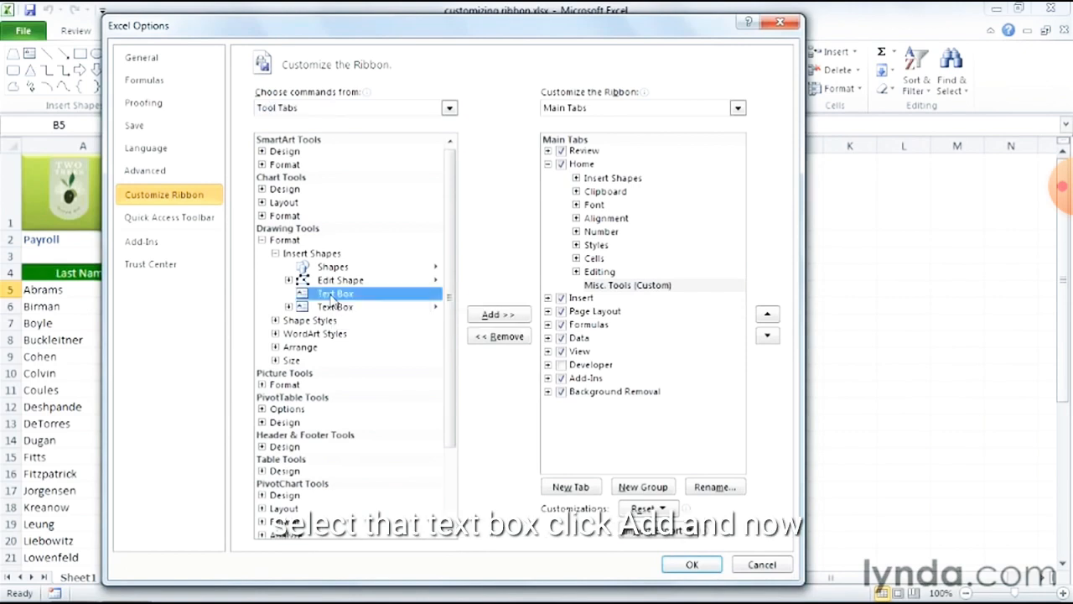
click(492, 317)
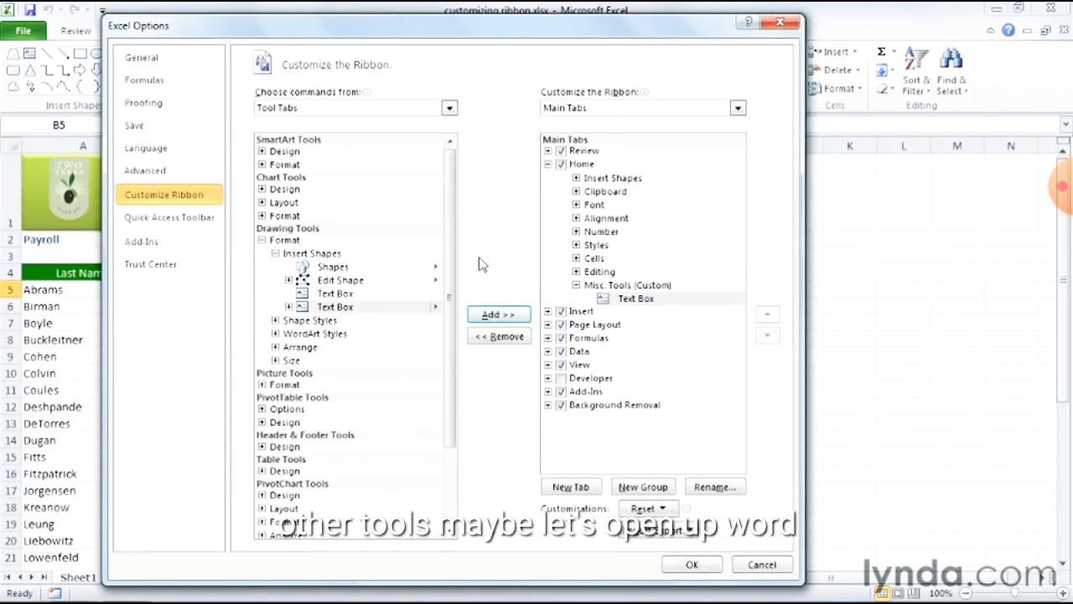
Step: Add the Text Fill and Format Text Effects commands from WordArt Styles to the Misc. Tools group
click(276, 333)
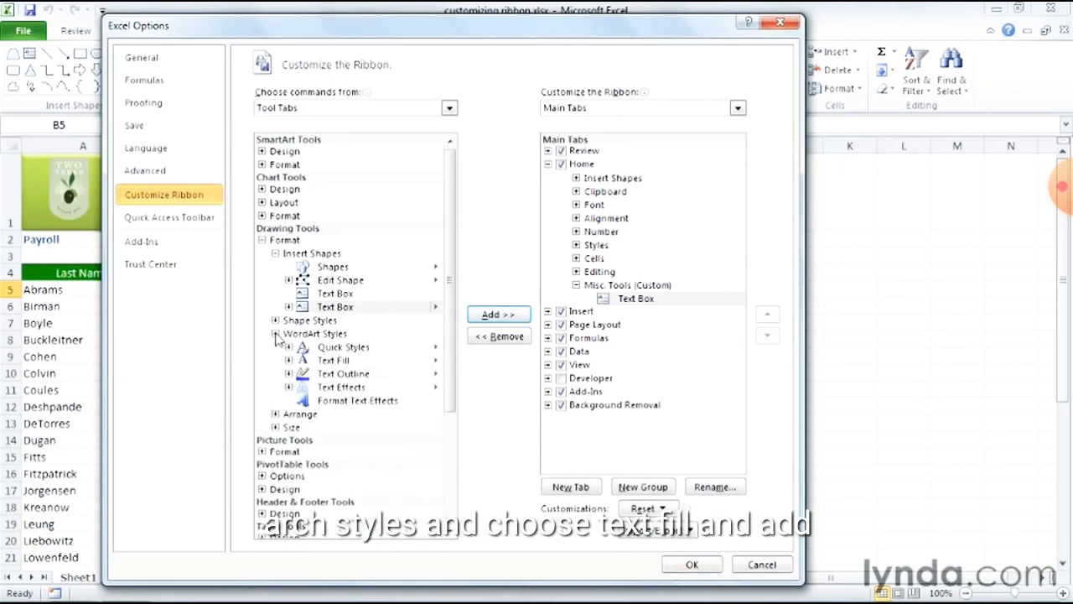
click(334, 360)
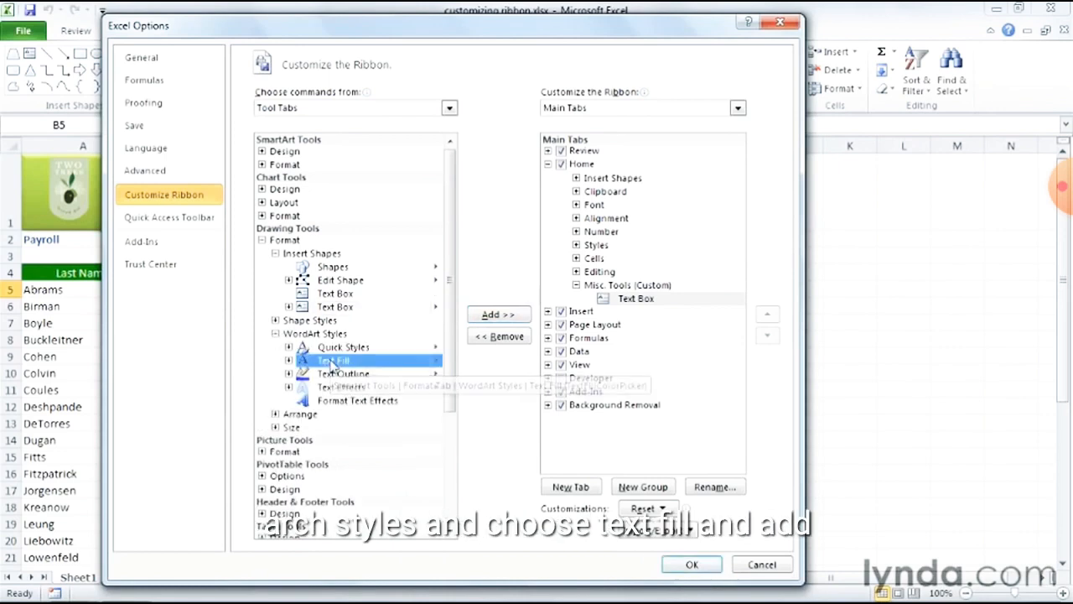
click(494, 315)
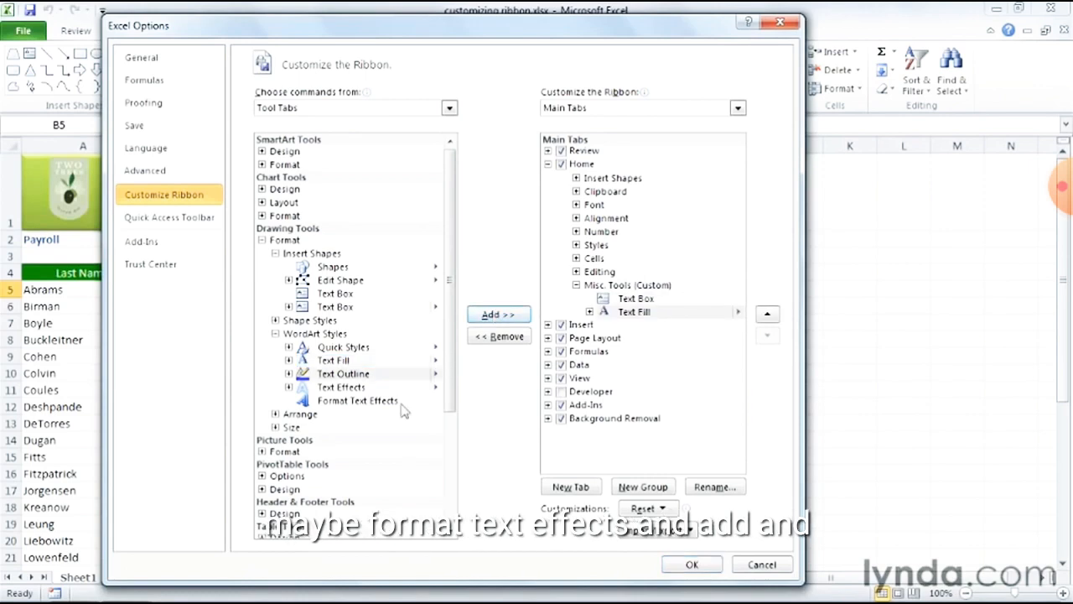
click(354, 402)
click(487, 319)
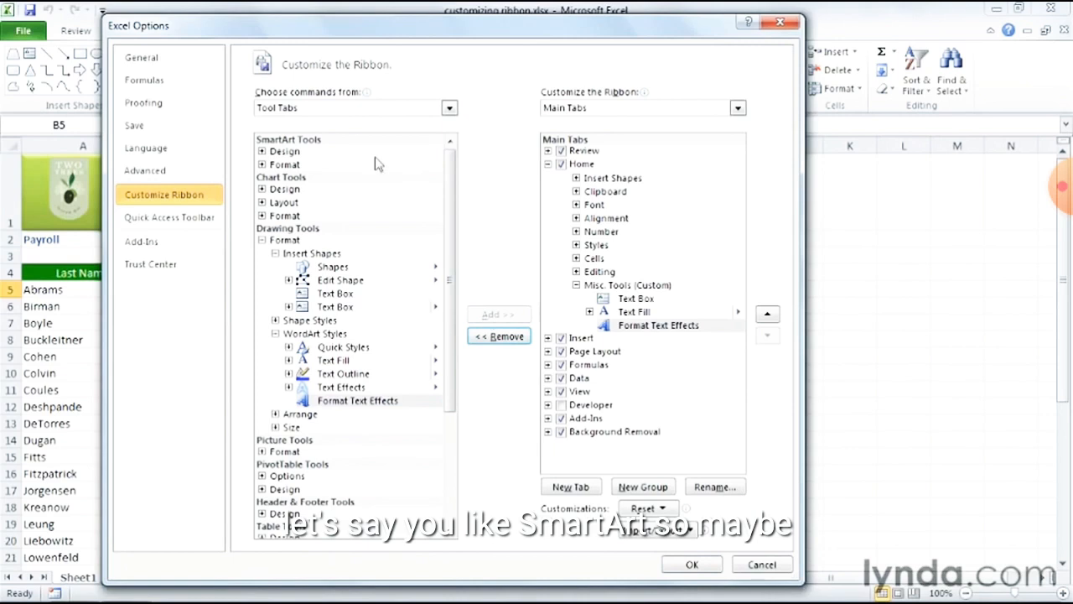
Step: Add the Change Layout command from the SmartArt Tools Design layouts to Misc. Tools and apply the ribbon customization
click(261, 152)
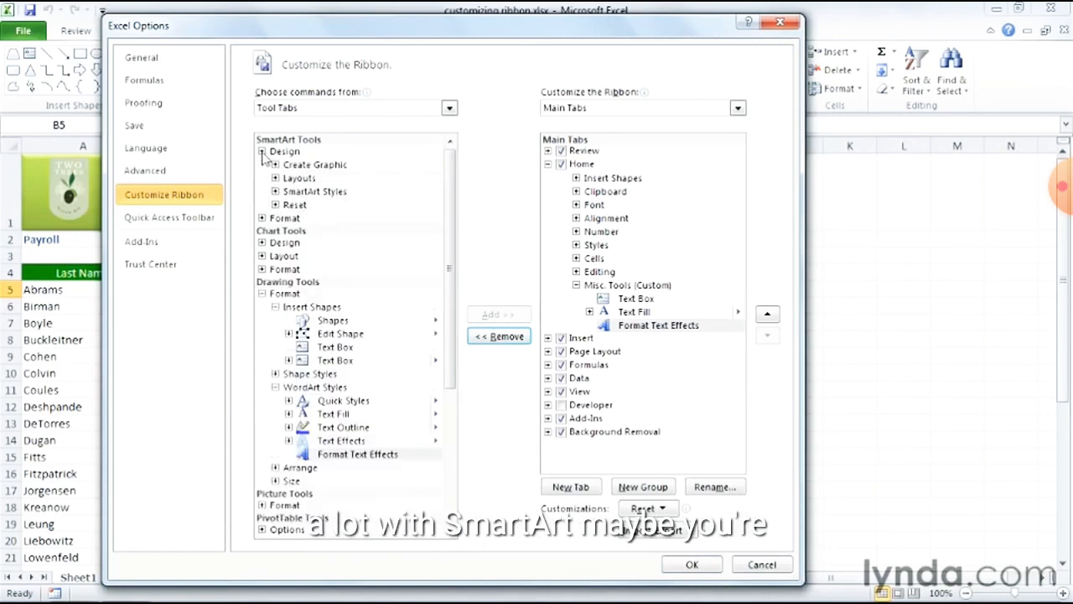
click(275, 179)
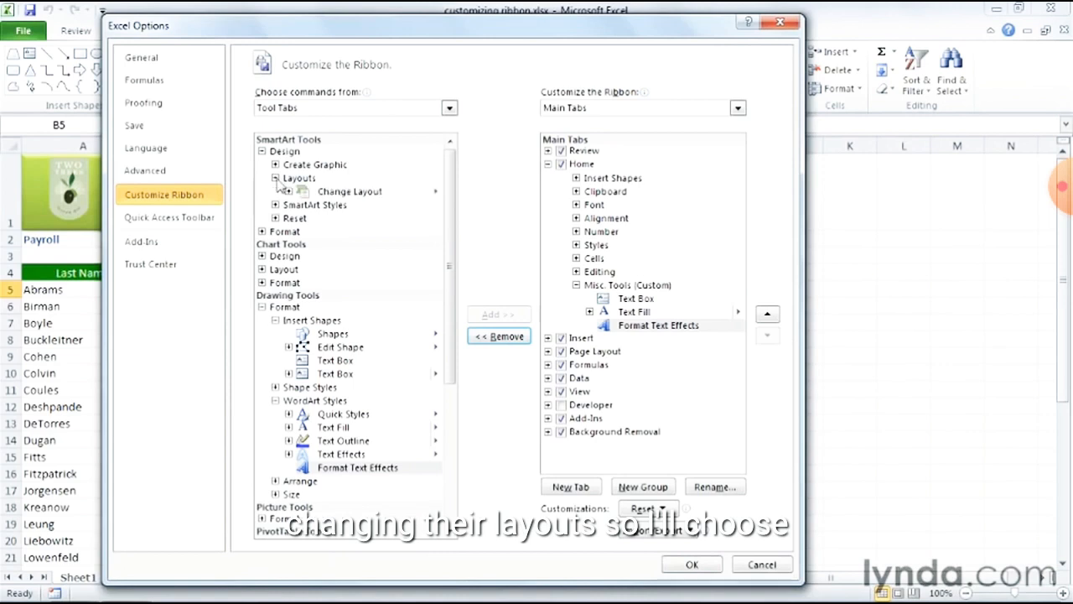
click(311, 192)
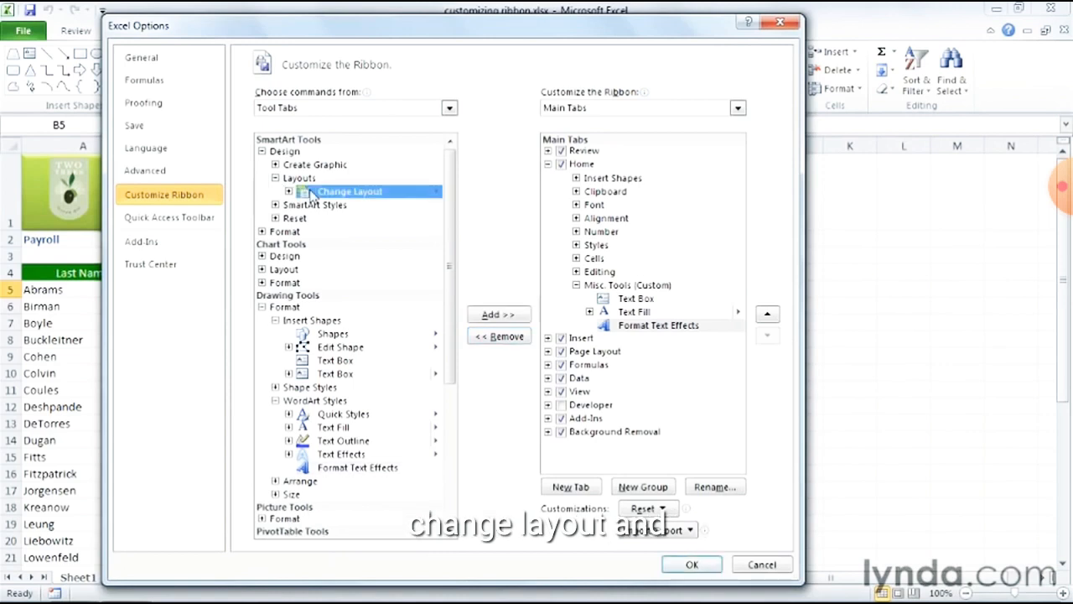
click(487, 316)
click(693, 565)
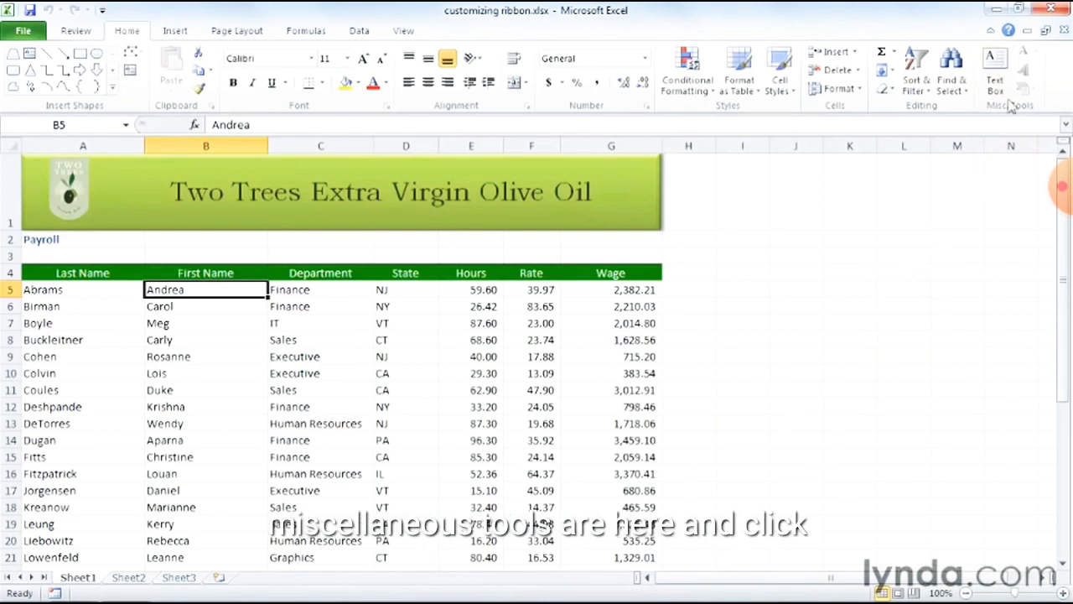
Step: Draw a trial text box over columns I to K with the Misc. Tools Text Box command, and undo it
click(999, 67)
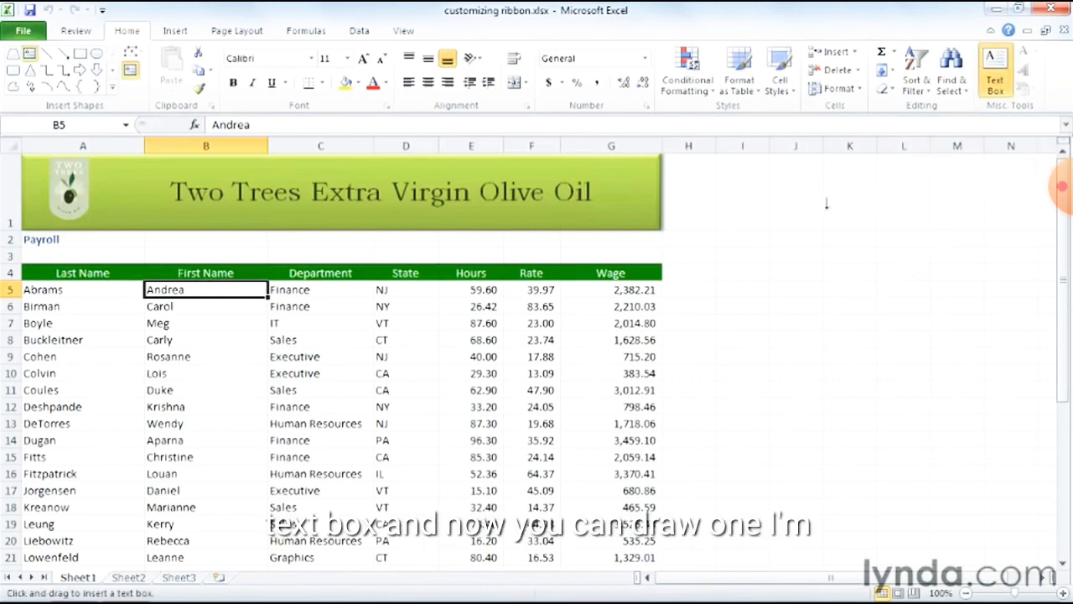
drag(743, 211, 858, 302)
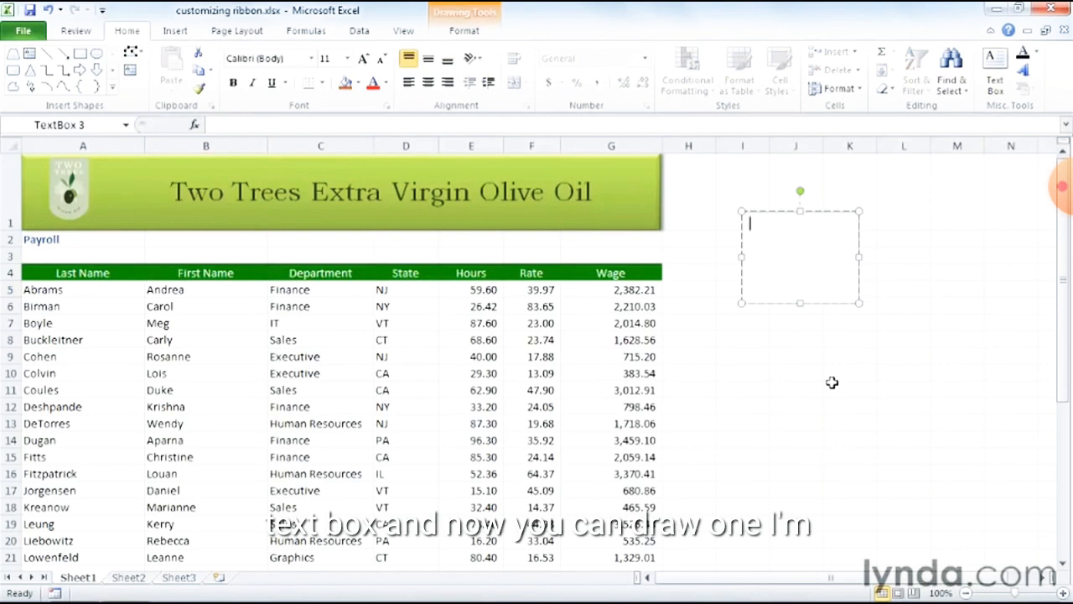
key(ctrl+z)
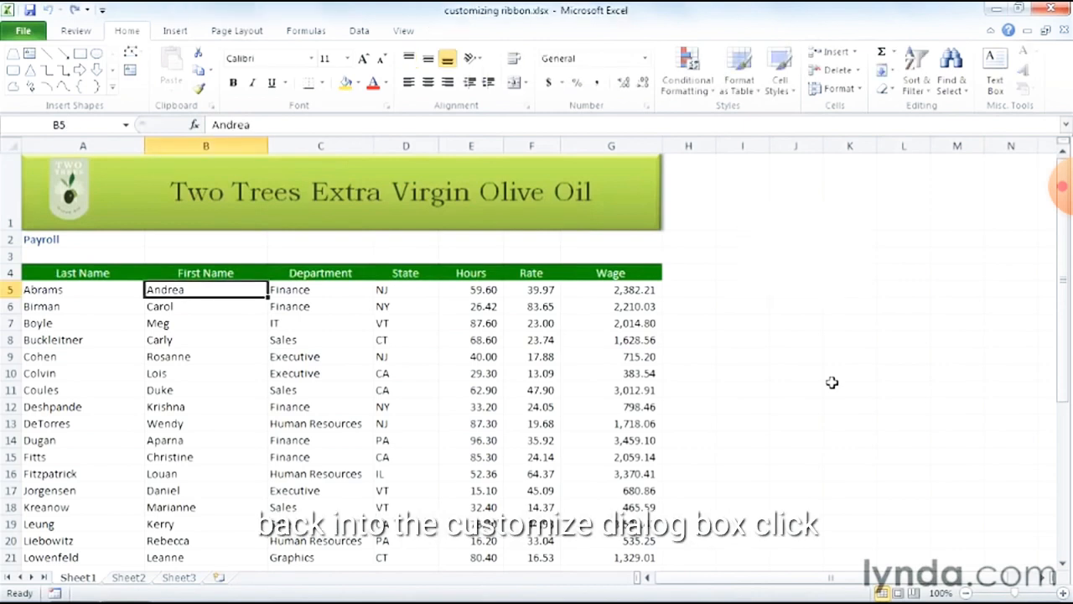
Step: Reopen the ribbon customization settings, add a new custom tab after Home and rename it with the owner's first name in possessive form plus "Faves"
right_click(554, 101)
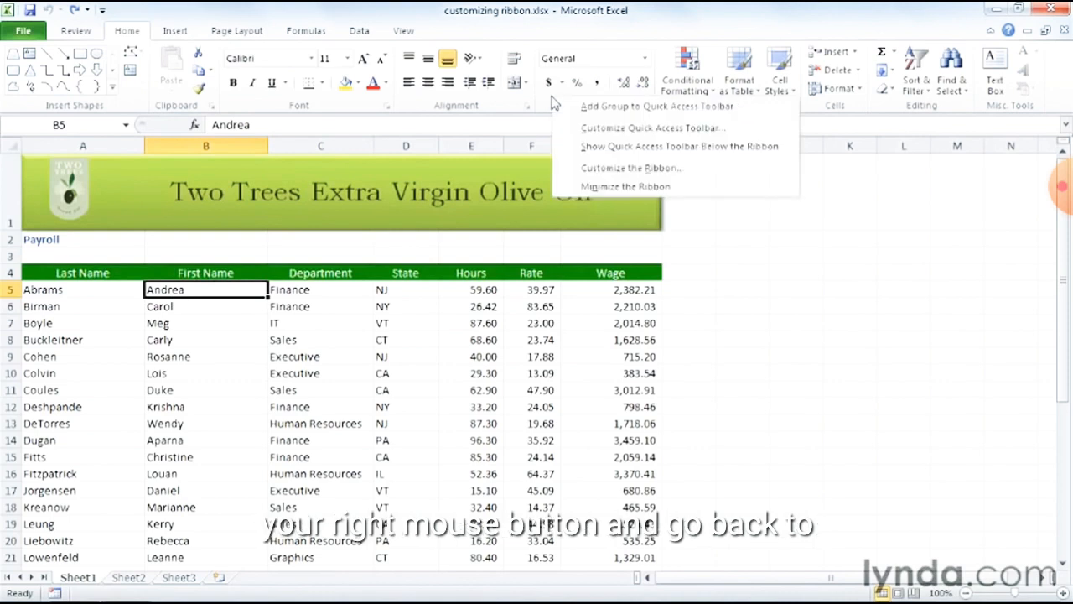
click(719, 174)
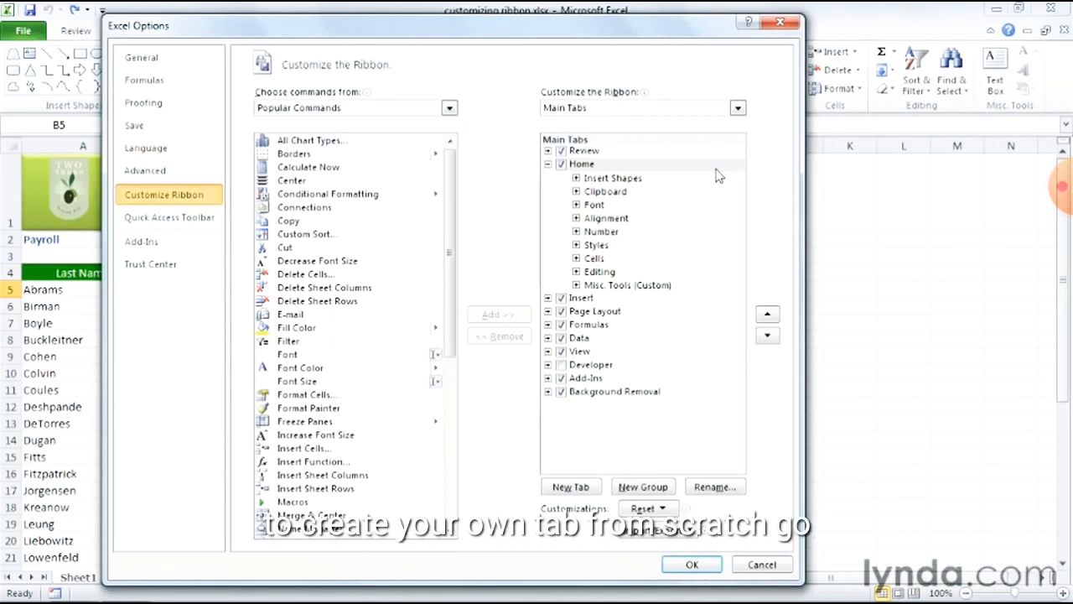
click(579, 488)
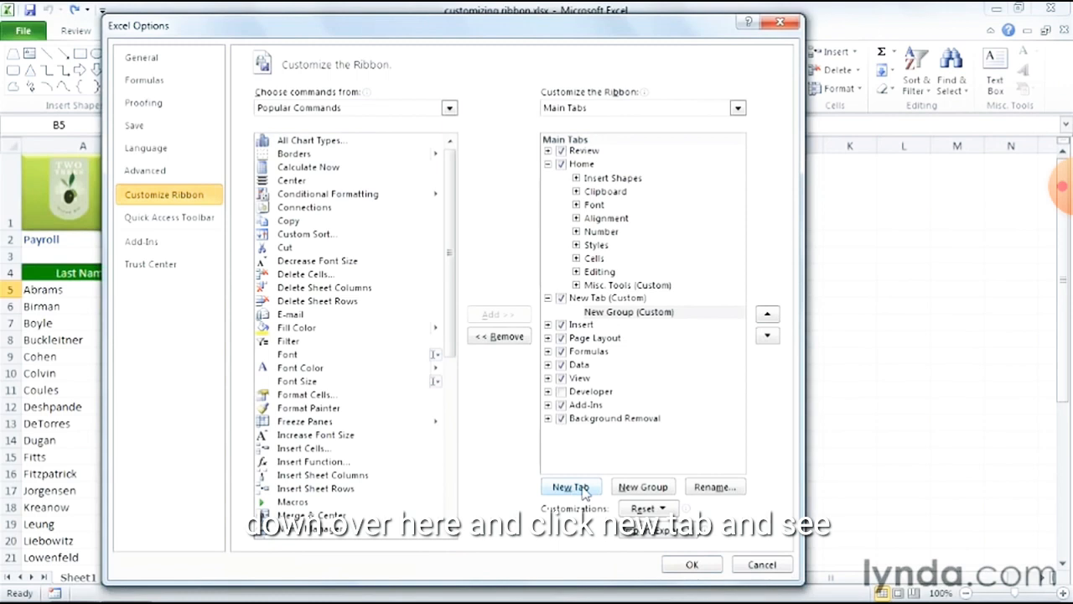
right_click(594, 298)
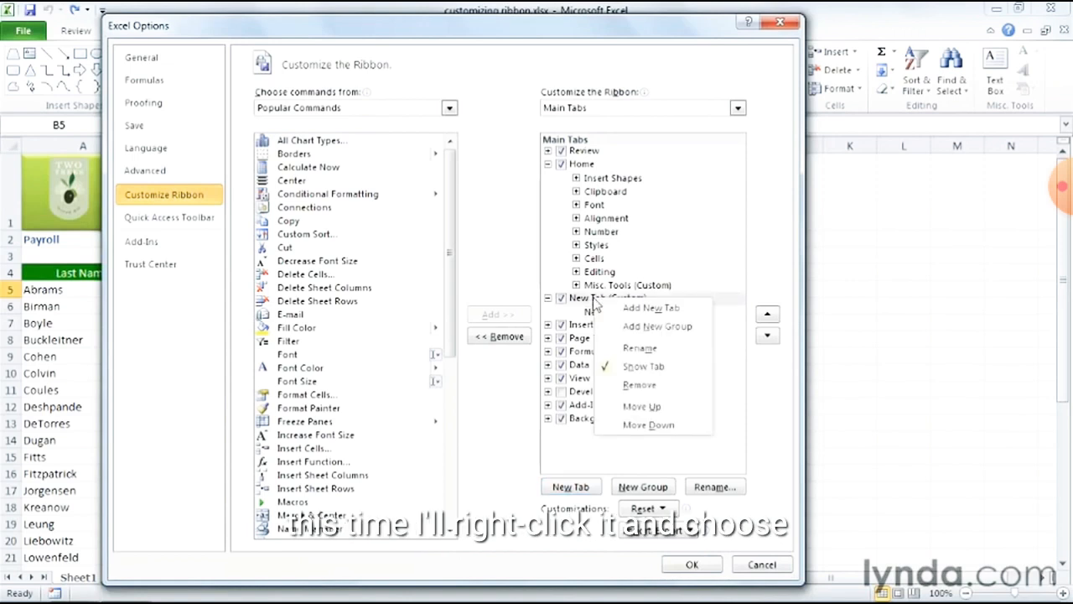
click(654, 348)
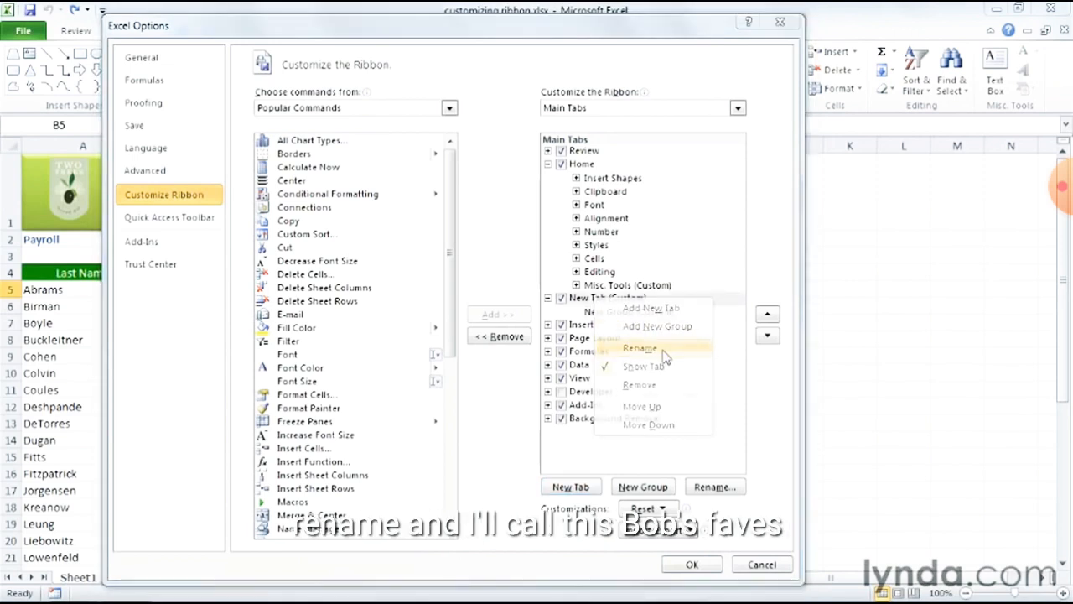
text(Bob's)
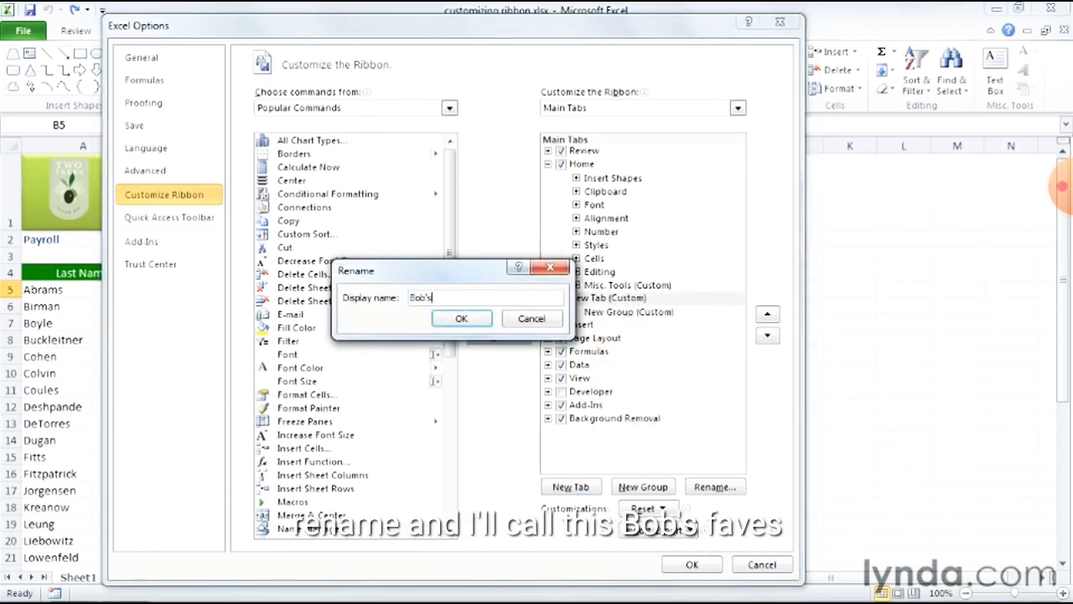
text( Faves)
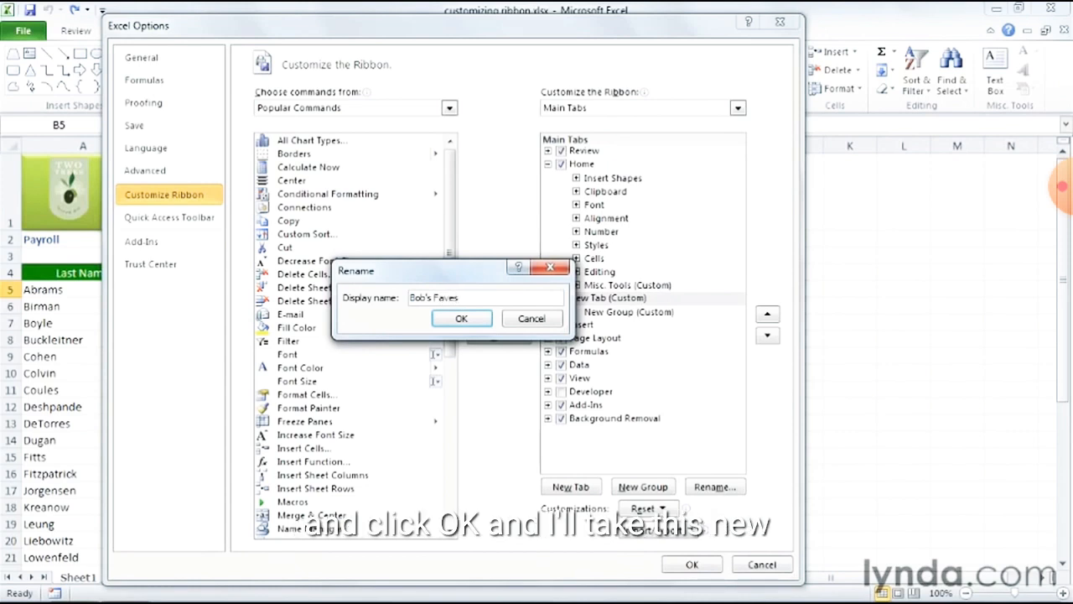
click(462, 319)
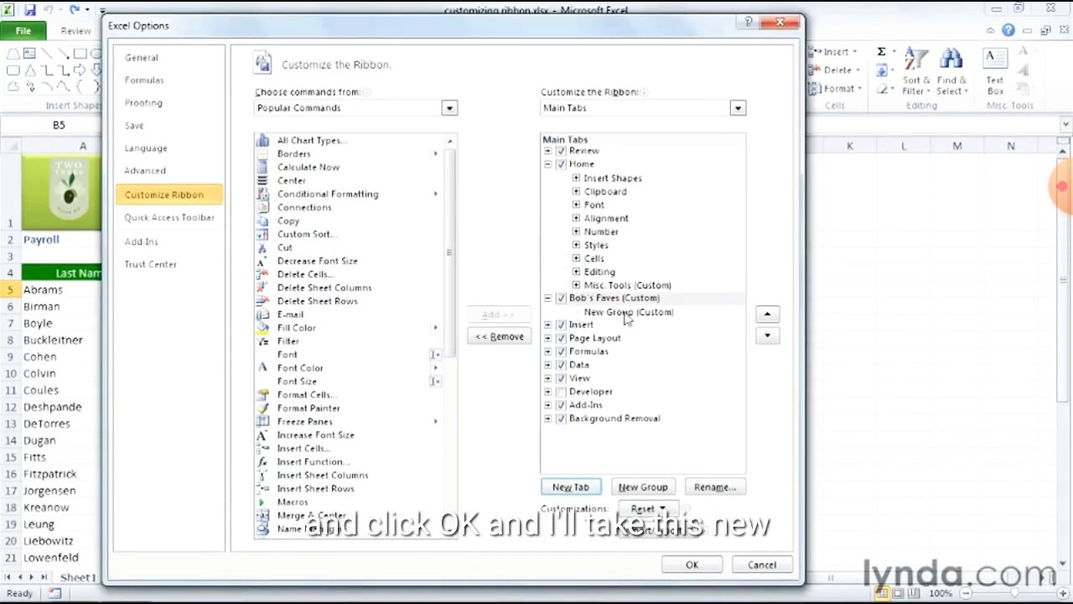
Step: Rename the new custom tab's group to "Important Stuff"
right_click(630, 312)
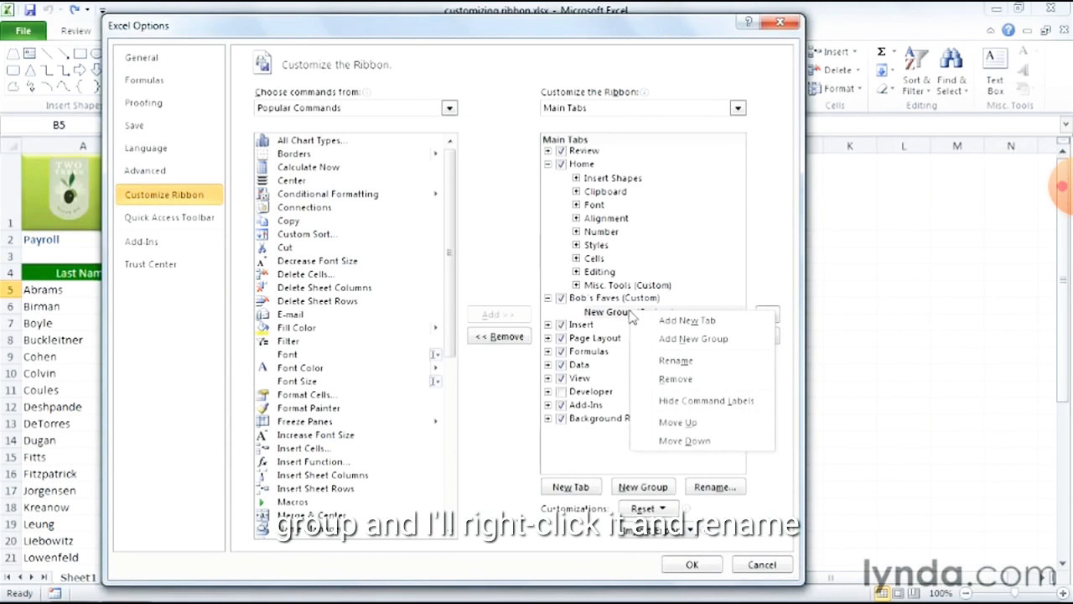
click(692, 362)
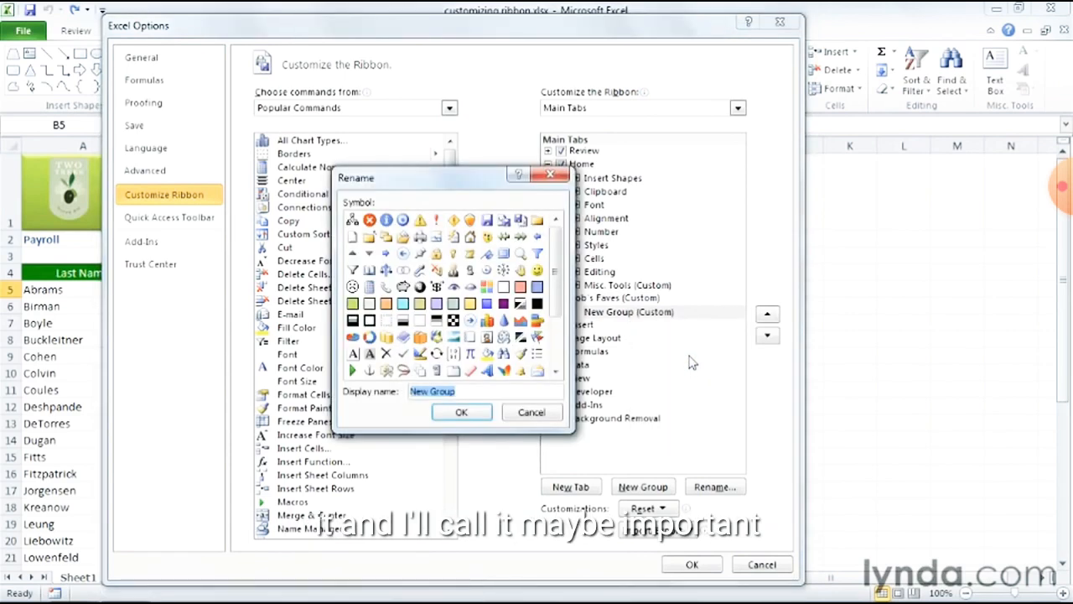
text(Important Stuff)
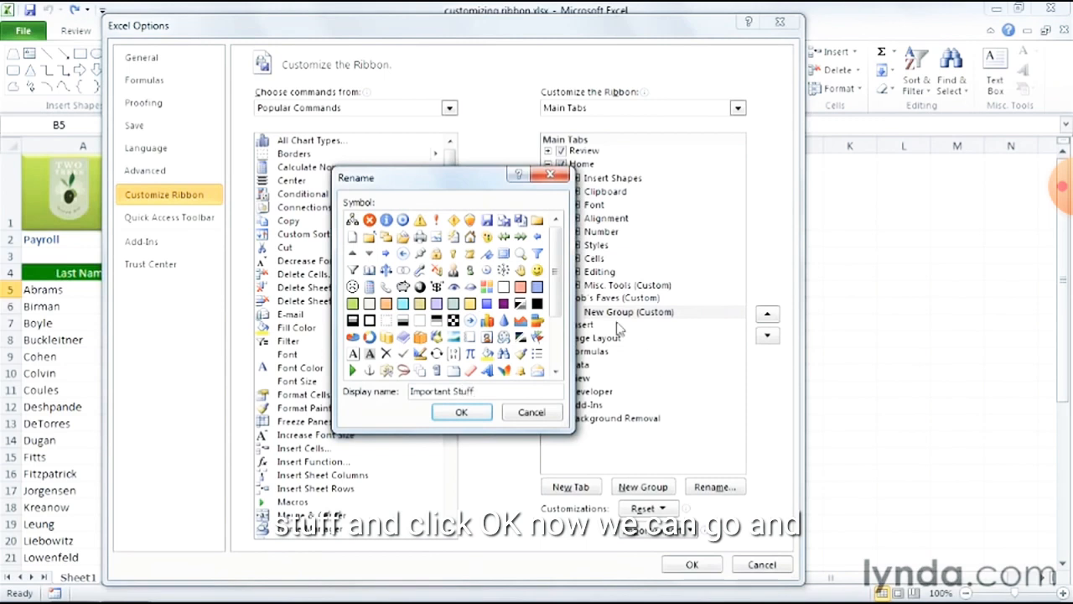
click(461, 412)
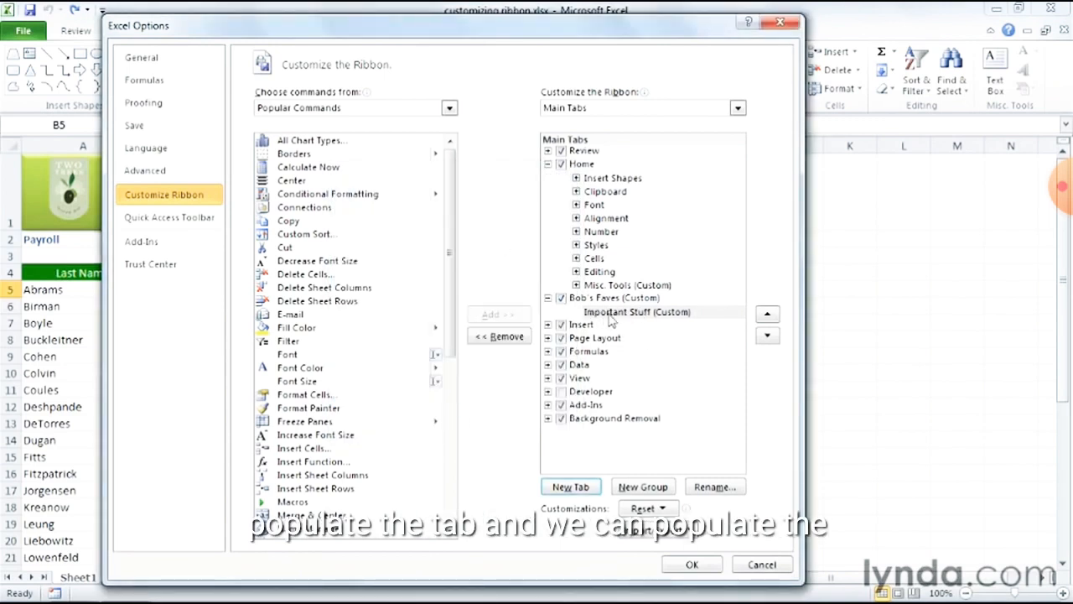
Step: Add Insert Page Break and Send to Mail Recipient from Commands Not in the Ribbon to the Important Stuff group
click(450, 109)
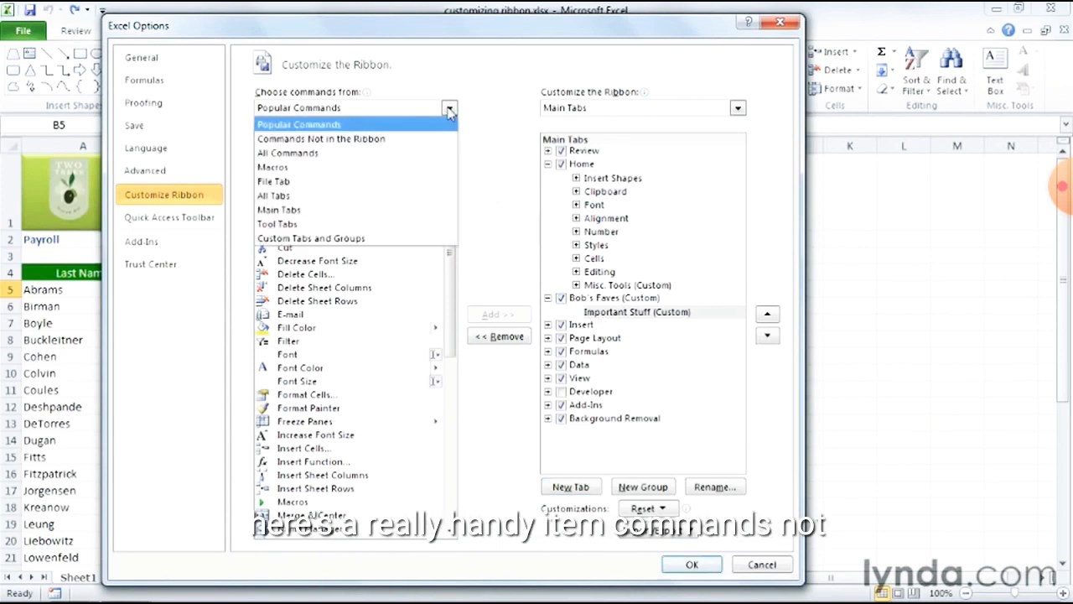
click(414, 141)
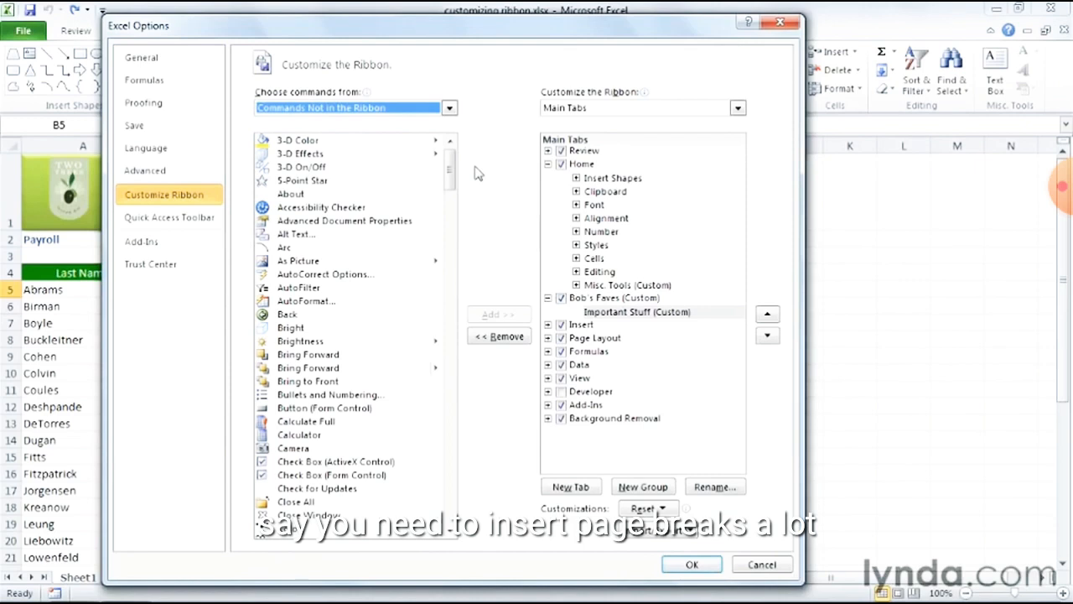
drag(451, 172, 460, 297)
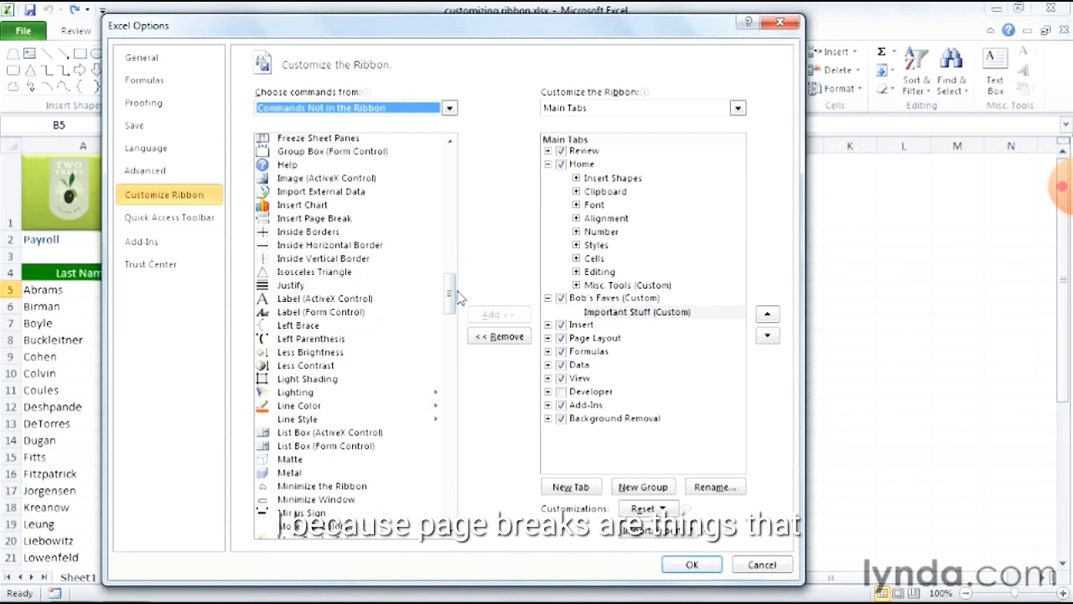
click(615, 314)
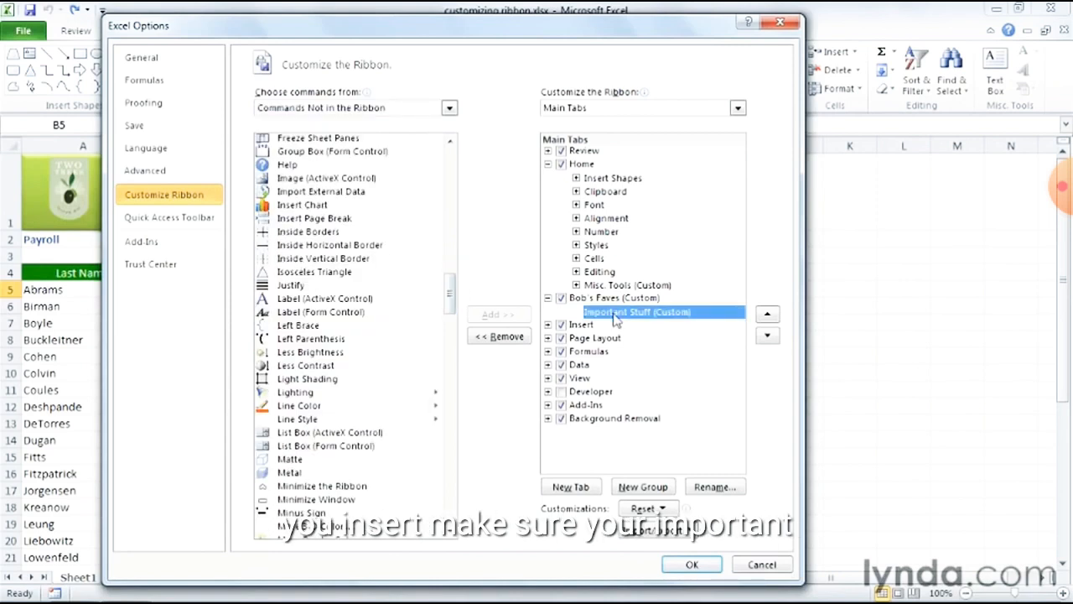
click(323, 220)
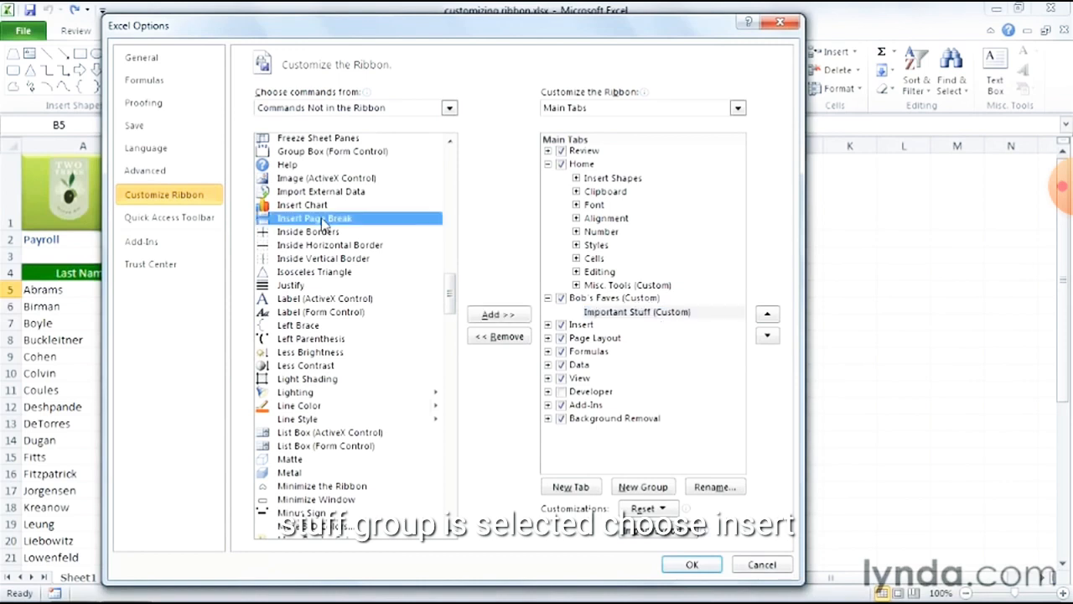
click(497, 321)
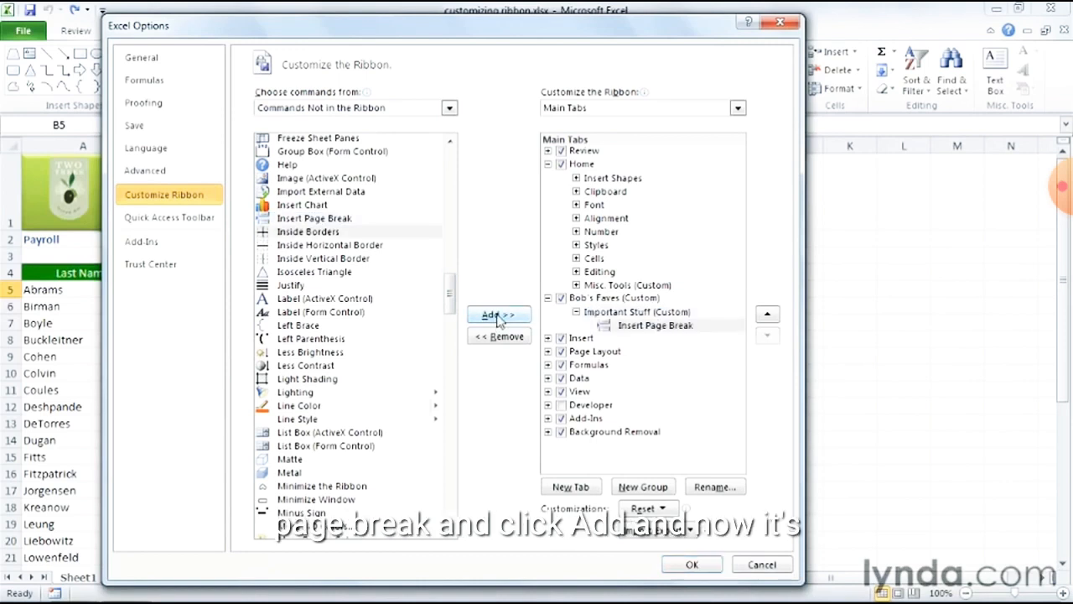
drag(450, 294, 453, 445)
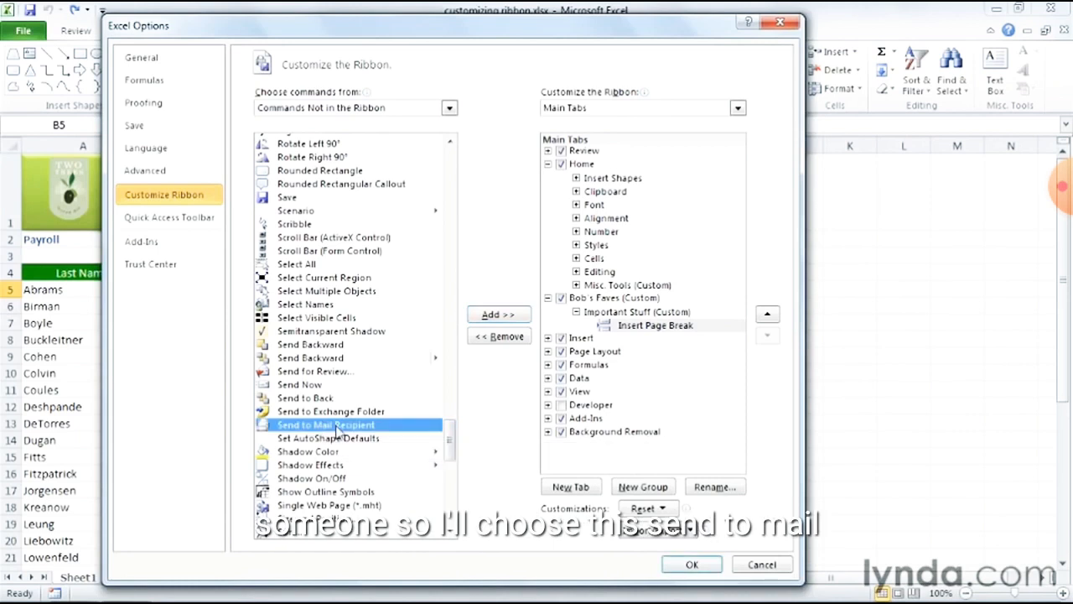
click(496, 315)
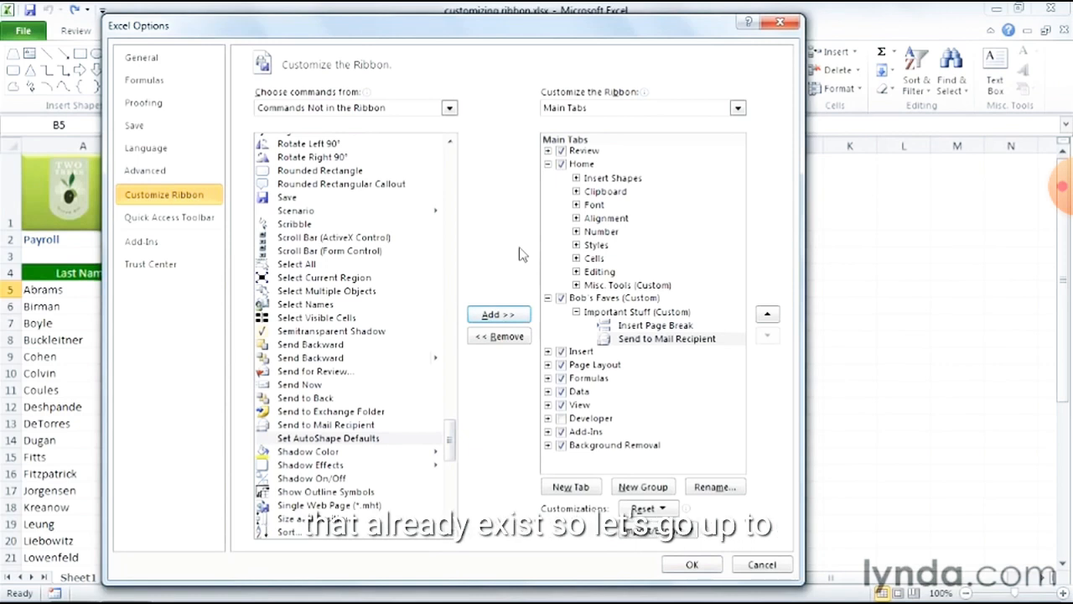
Step: Add the Page Setup group from Page Layout and the Workbook Views group from View to the custom Faves tab, and apply the changes
click(449, 107)
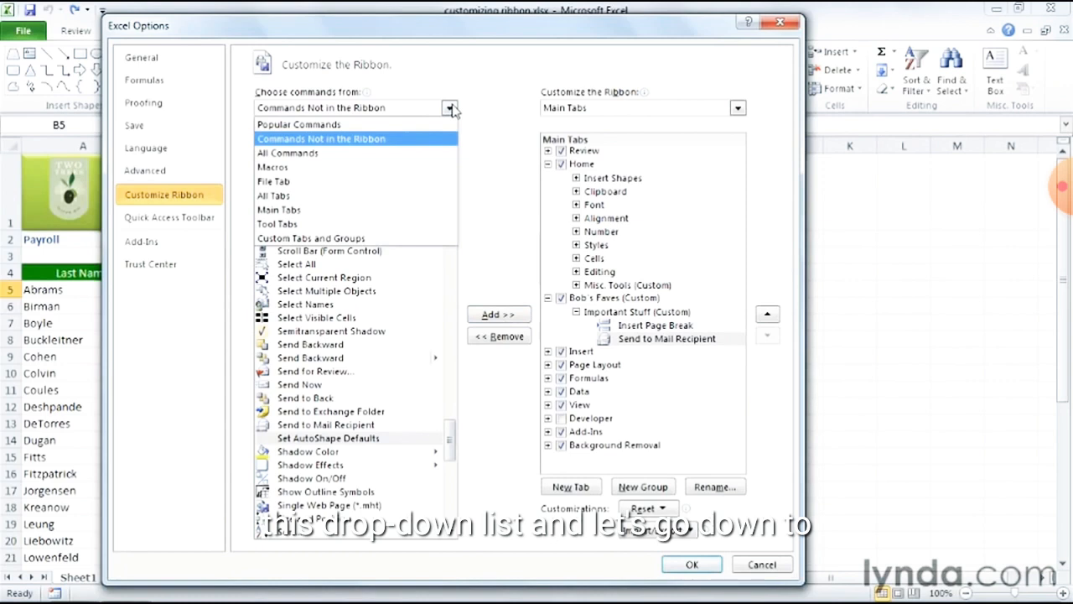
click(431, 210)
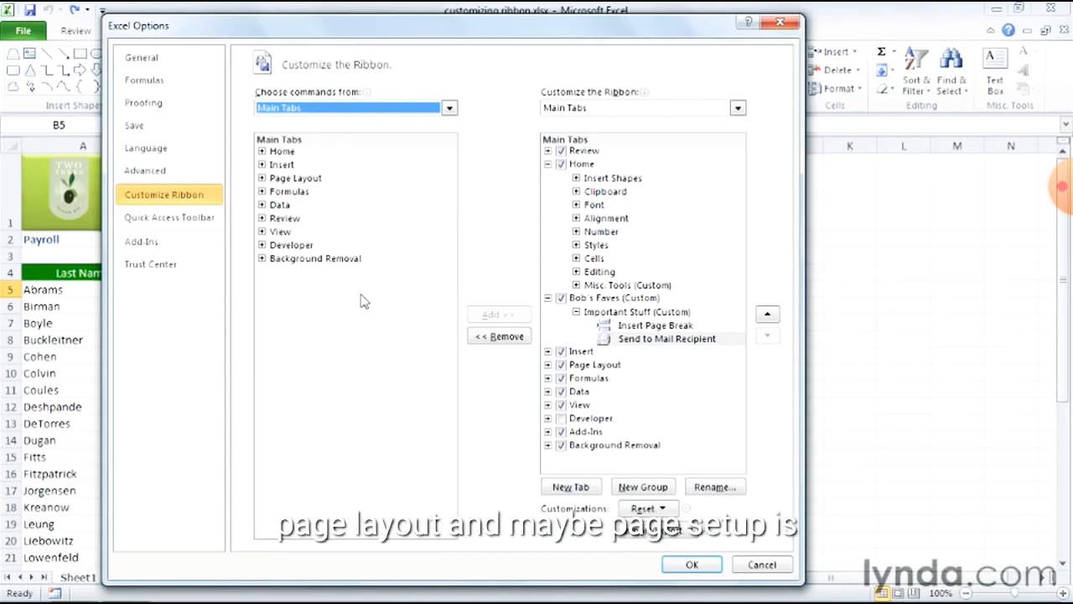
click(263, 178)
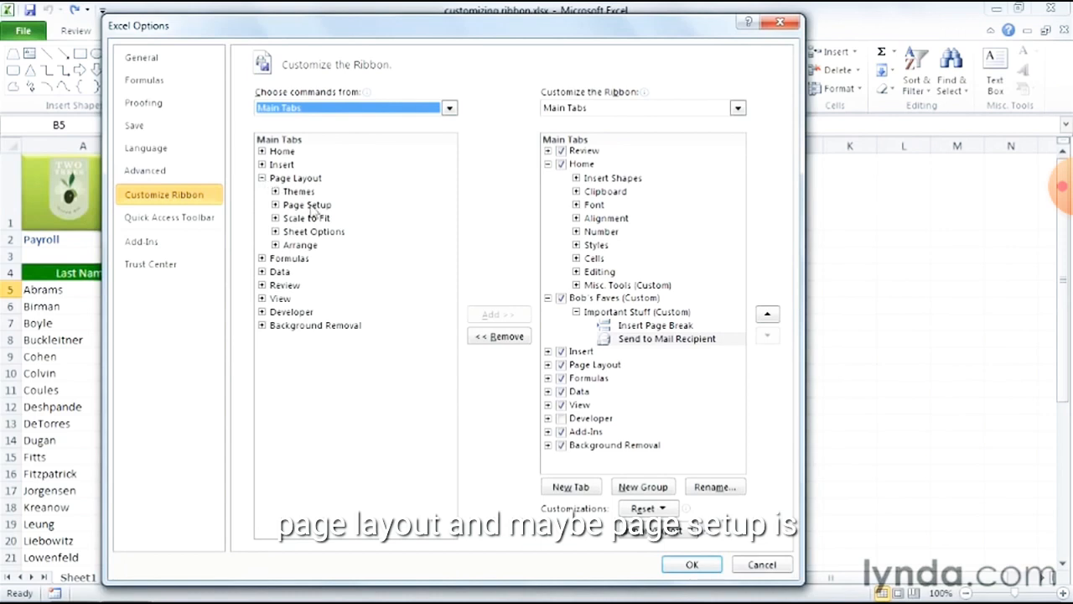
click(310, 208)
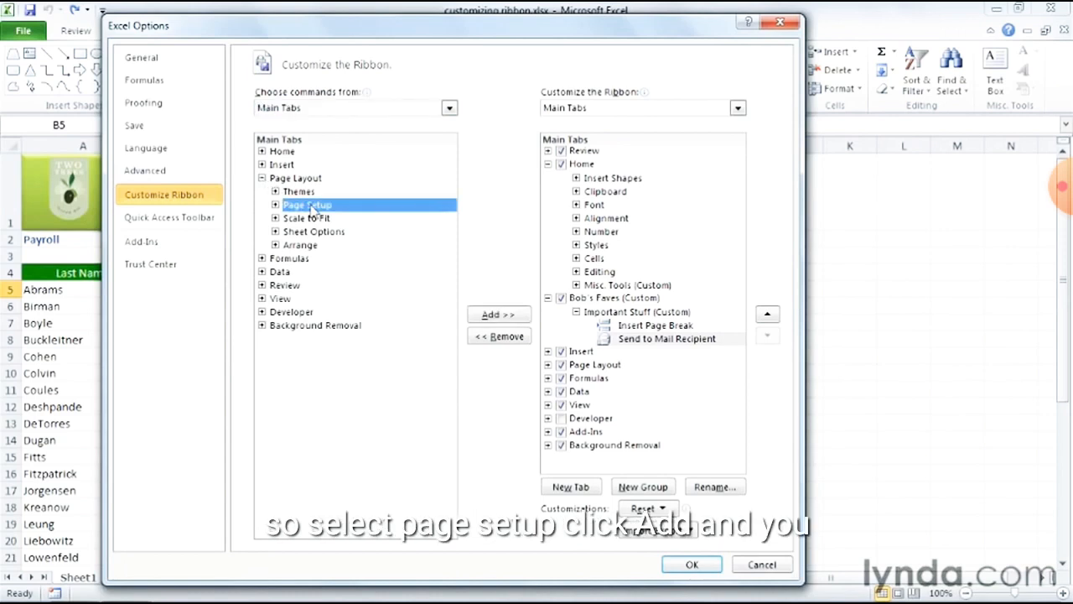
click(491, 317)
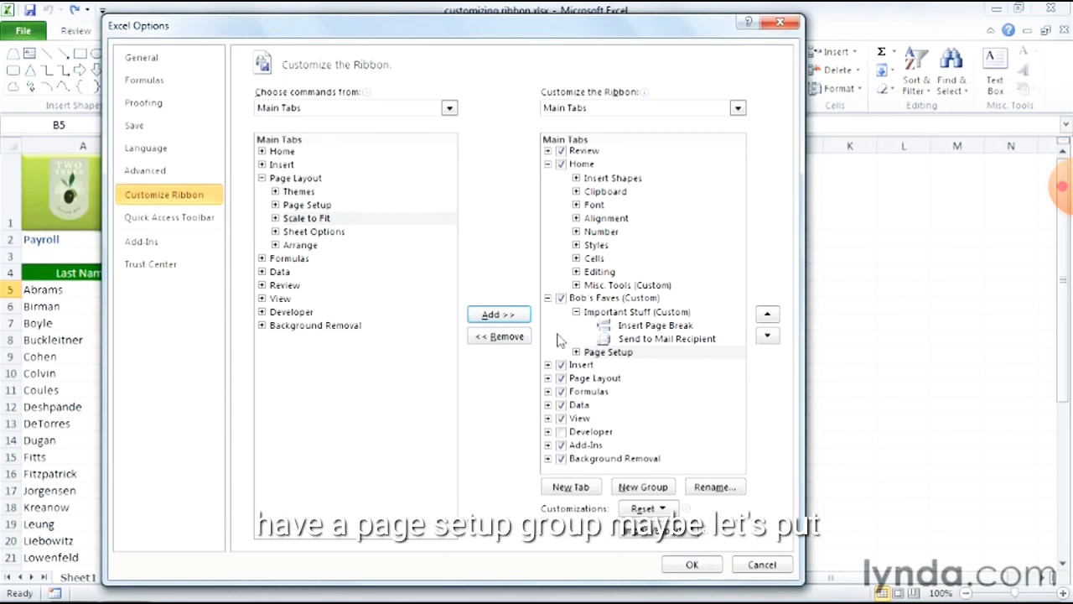
click(262, 298)
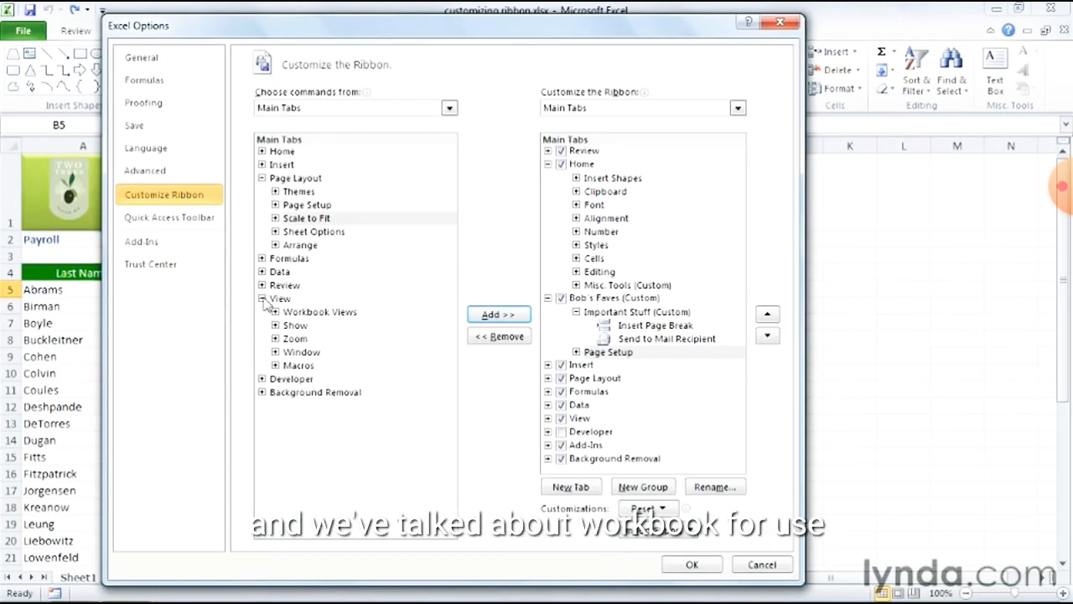
click(309, 313)
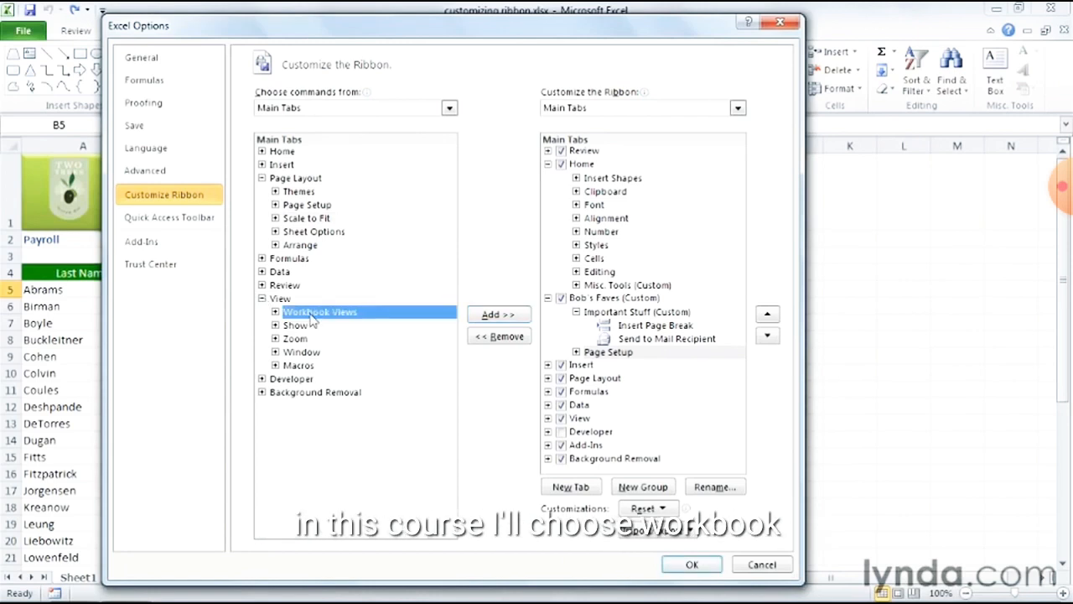
click(503, 319)
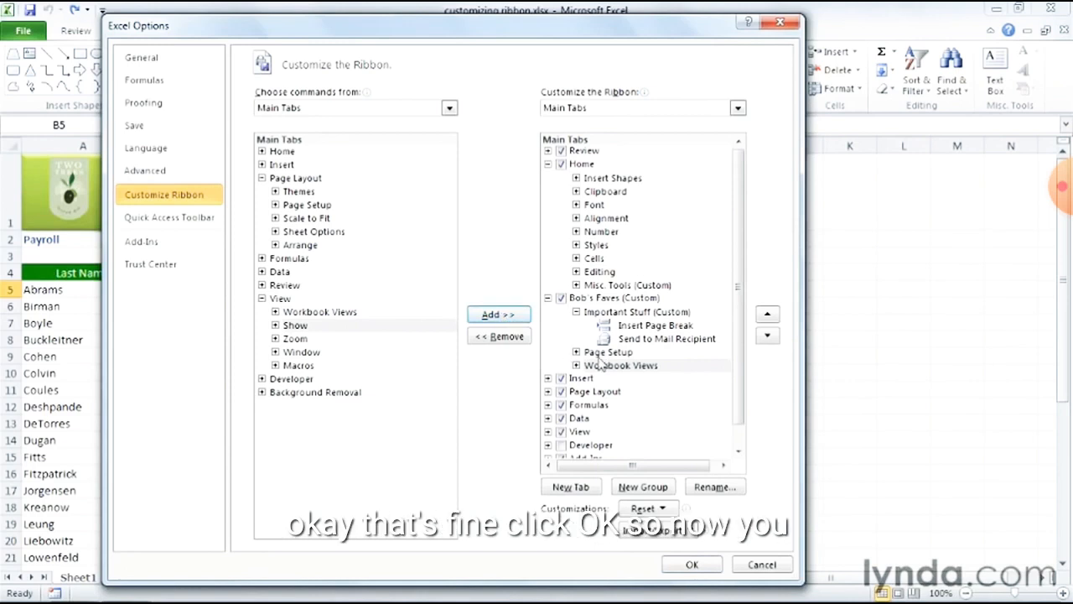
click(692, 564)
Step: Insert a page break at cell A14 with the Important Stuff command on the custom Faves tab
click(192, 34)
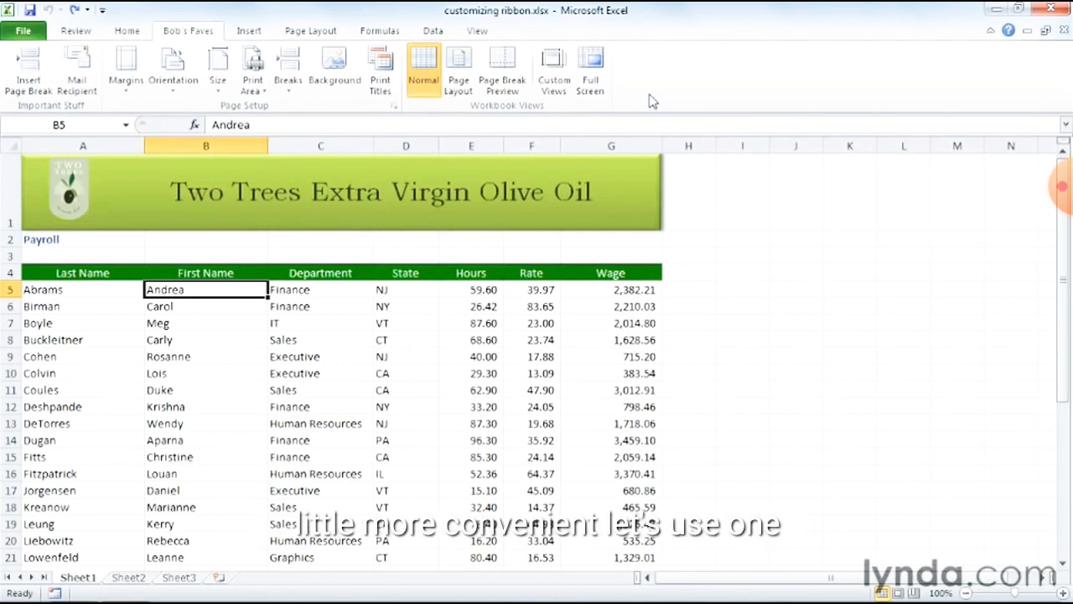
click(41, 441)
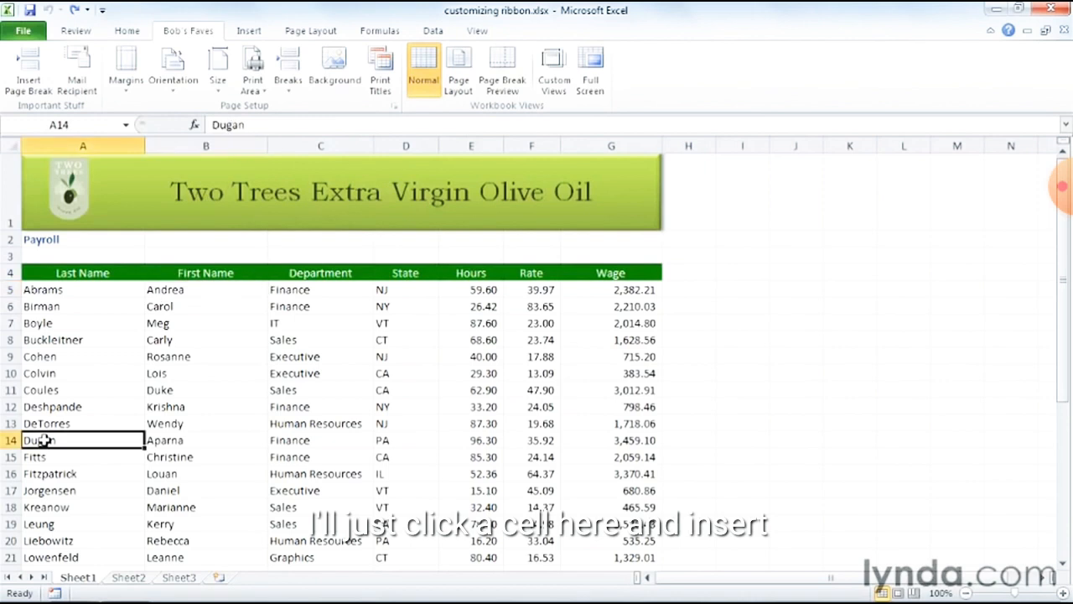
click(28, 76)
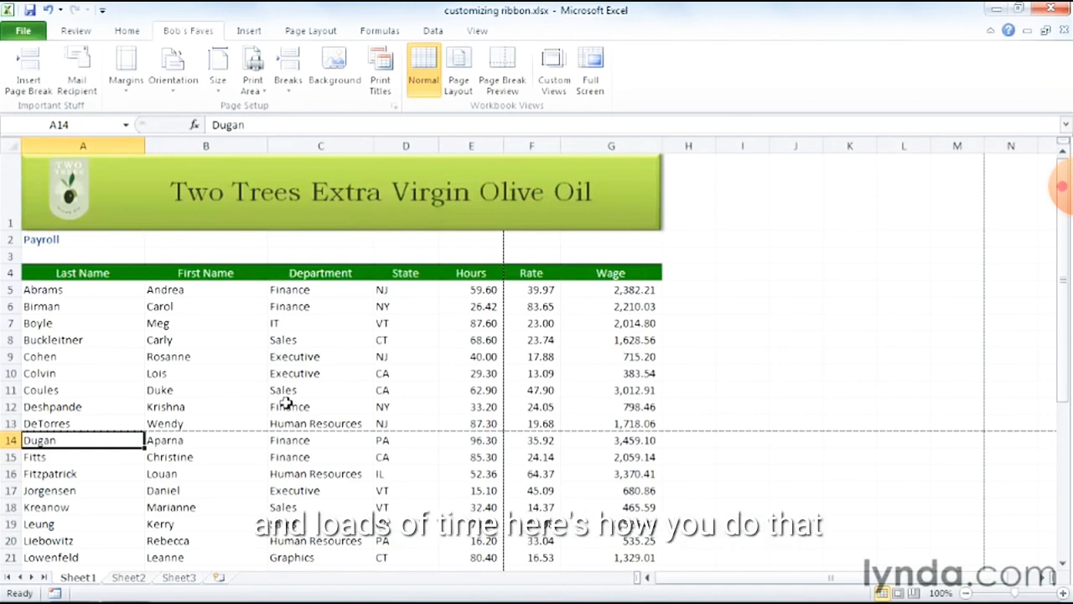
Step: Export all ribbon customizations to the chapt 14 folder as an exportedUI file named with the owner's first name in possessive form plus "Customizations"
right_click(653, 89)
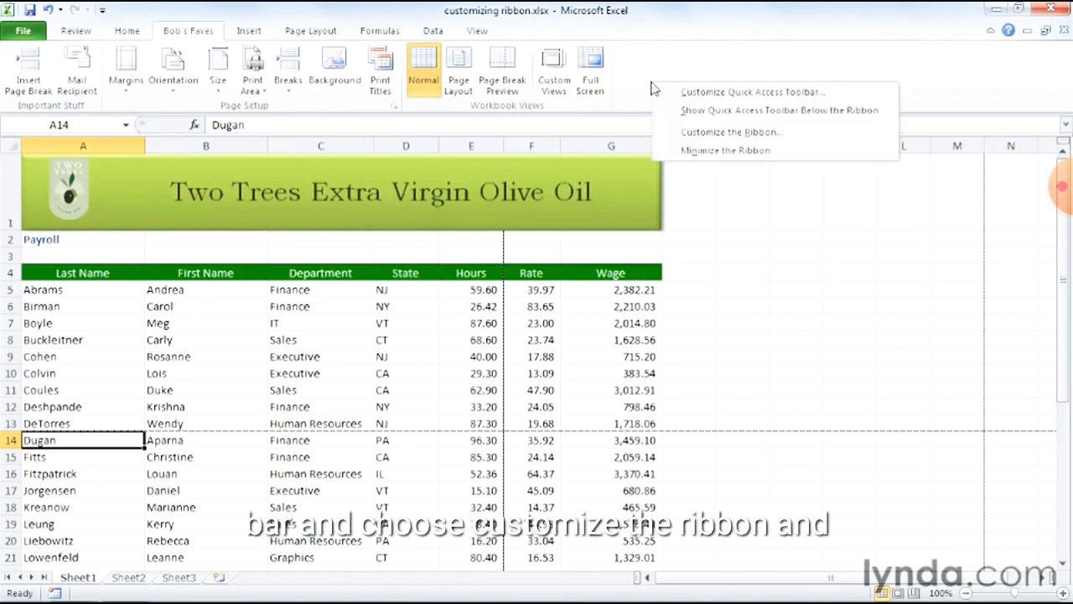
click(764, 135)
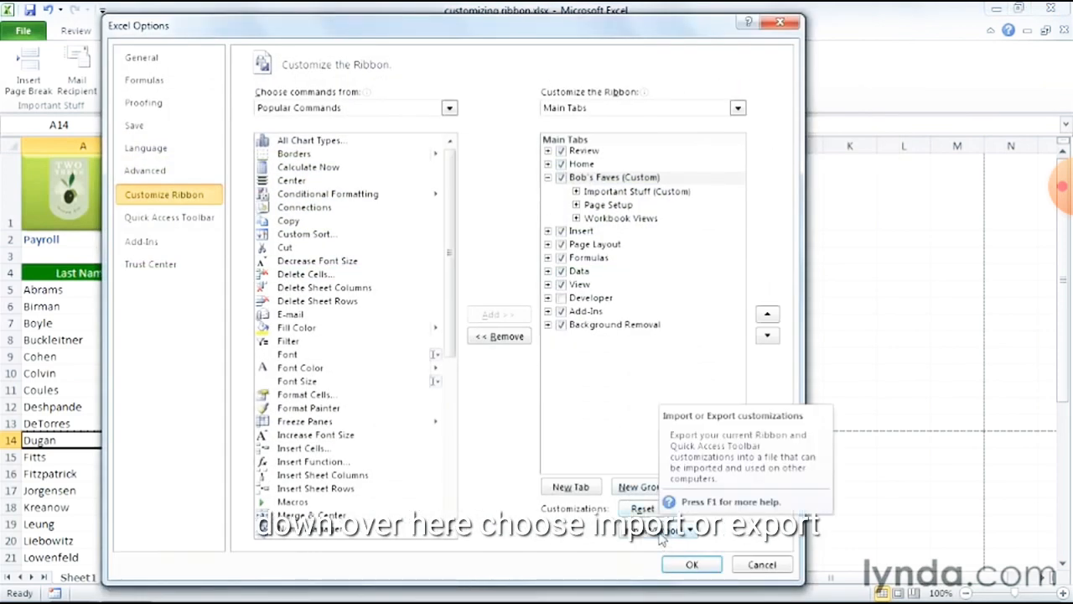
click(659, 531)
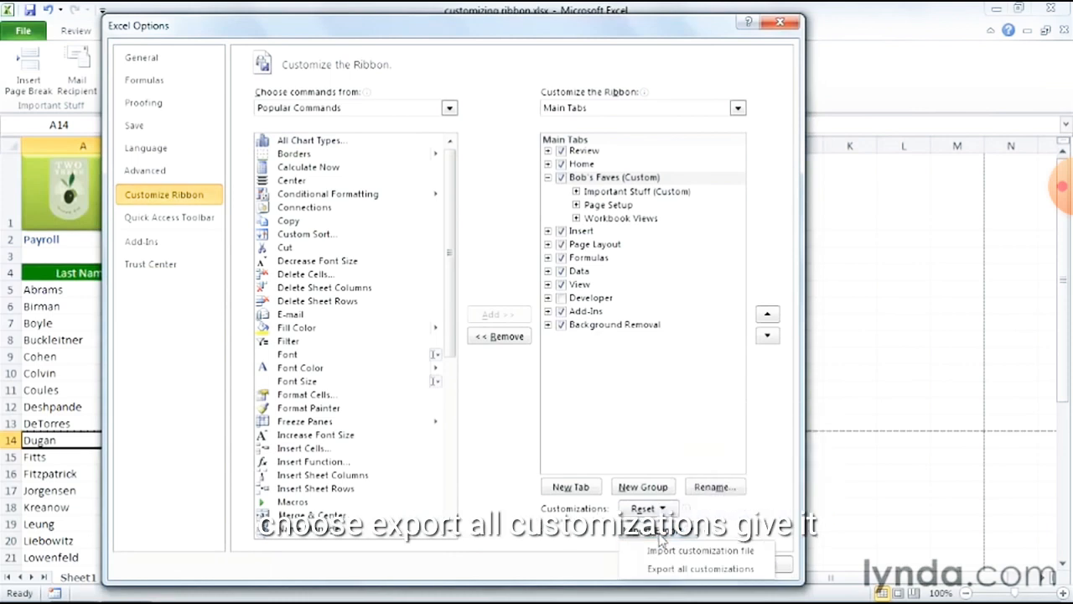
click(658, 572)
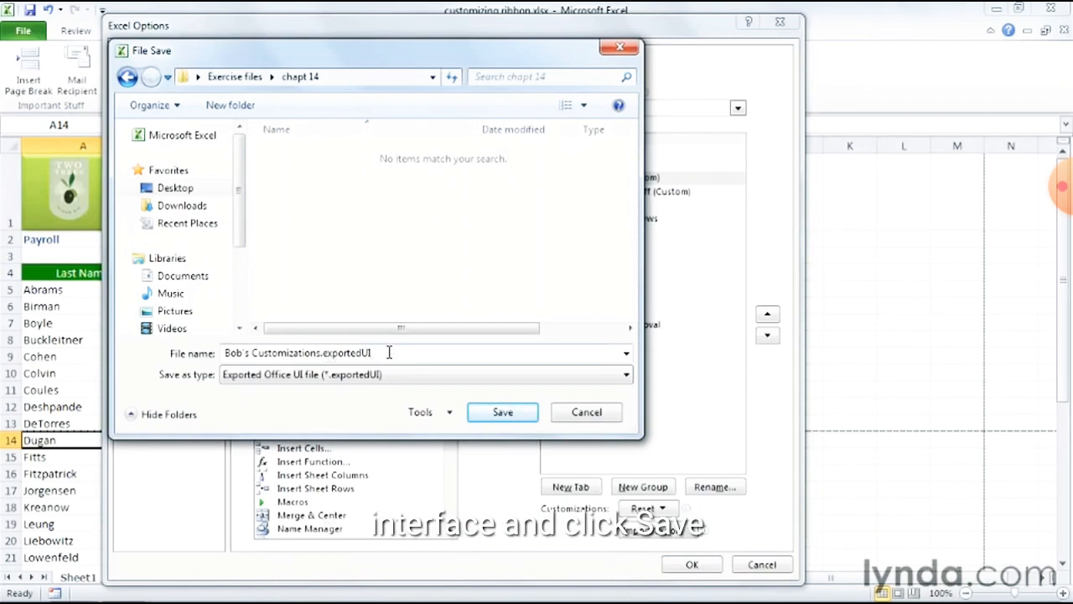
click(503, 414)
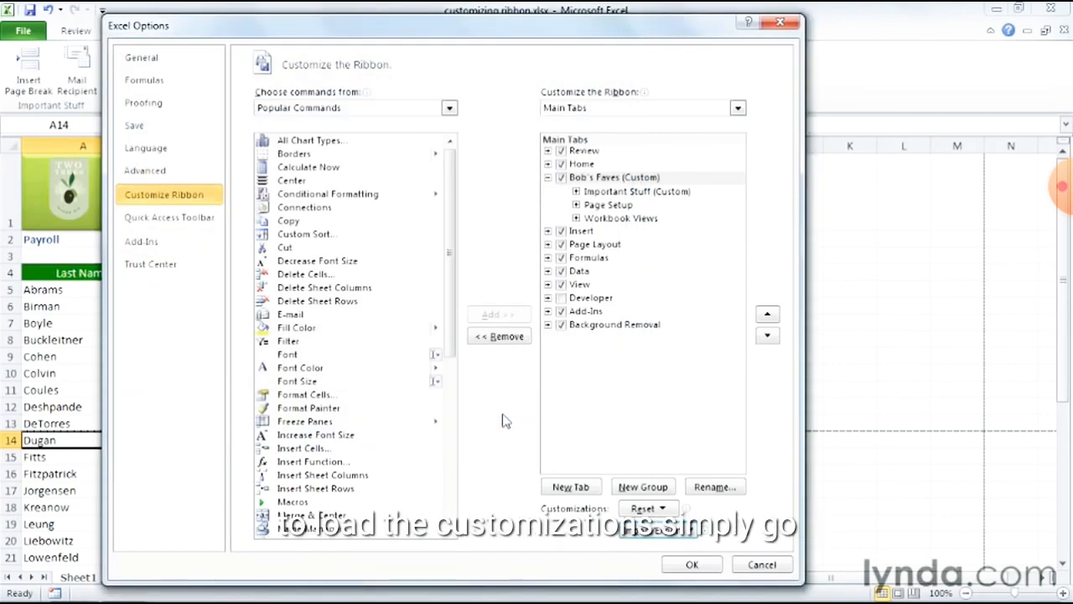
click(673, 532)
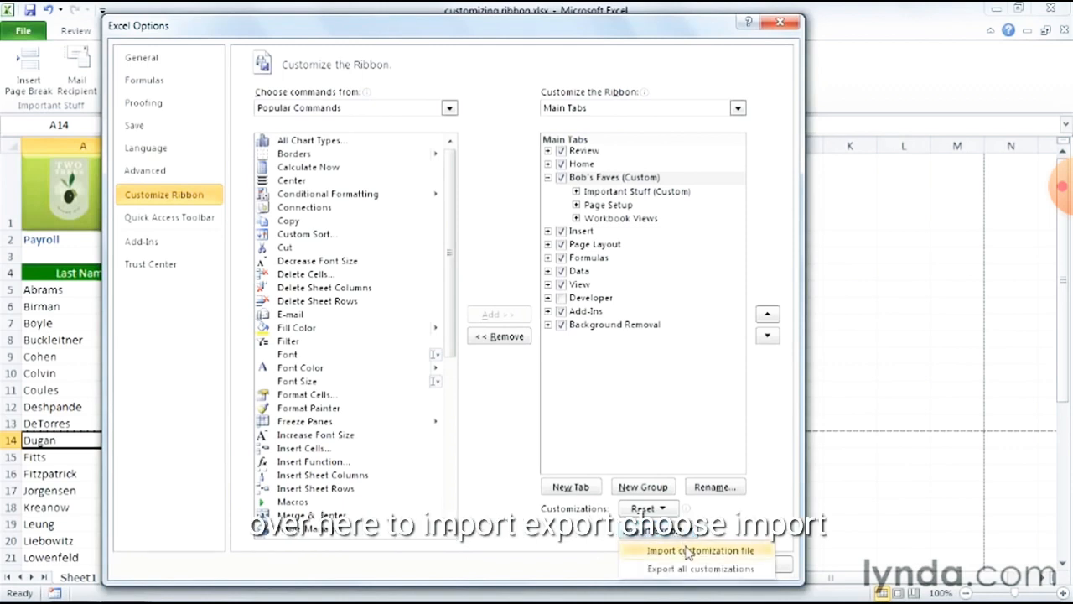
click(692, 551)
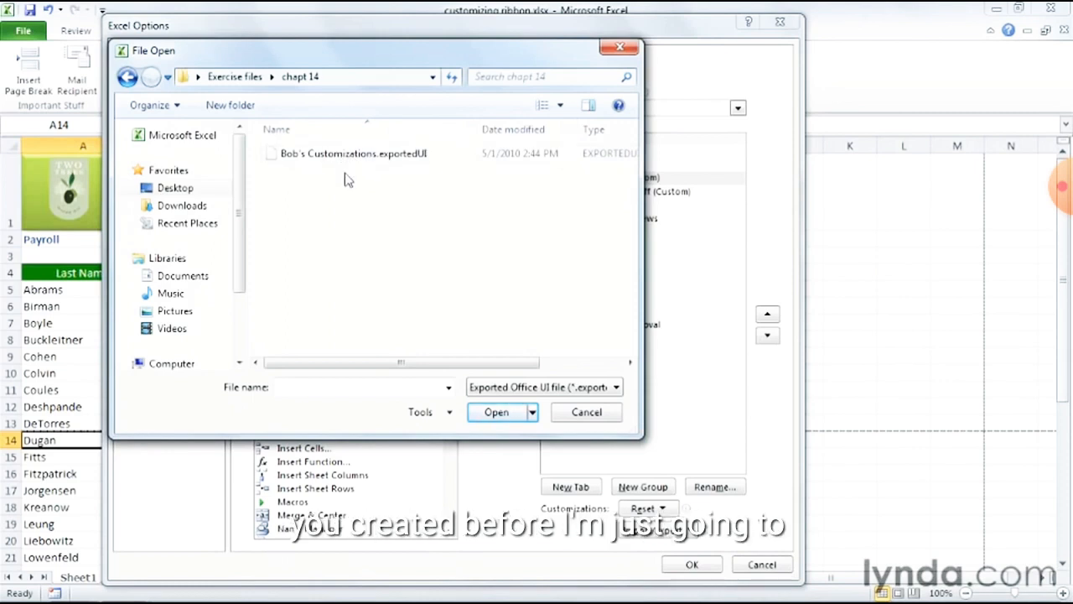
click(586, 412)
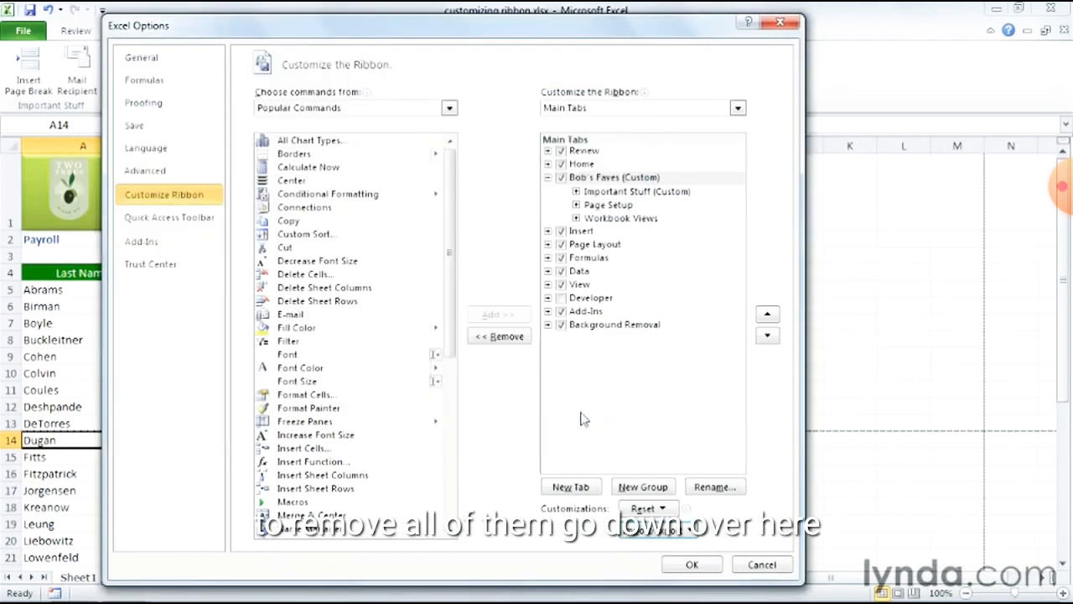
Step: Reset all ribbon and Quick Access Toolbar customizations, confirm their deletion and apply the change
click(663, 509)
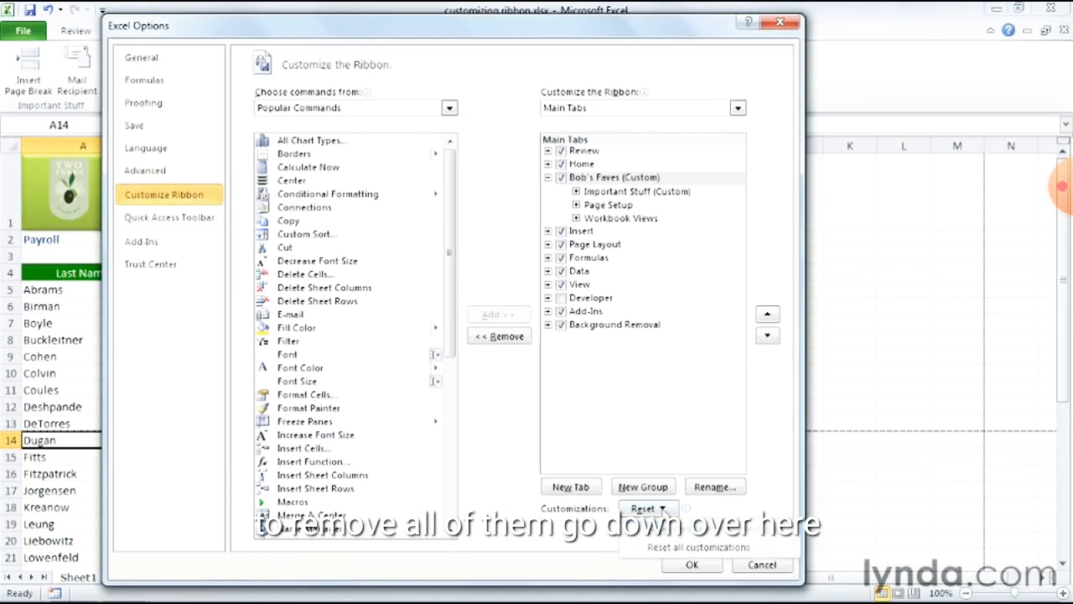
click(687, 547)
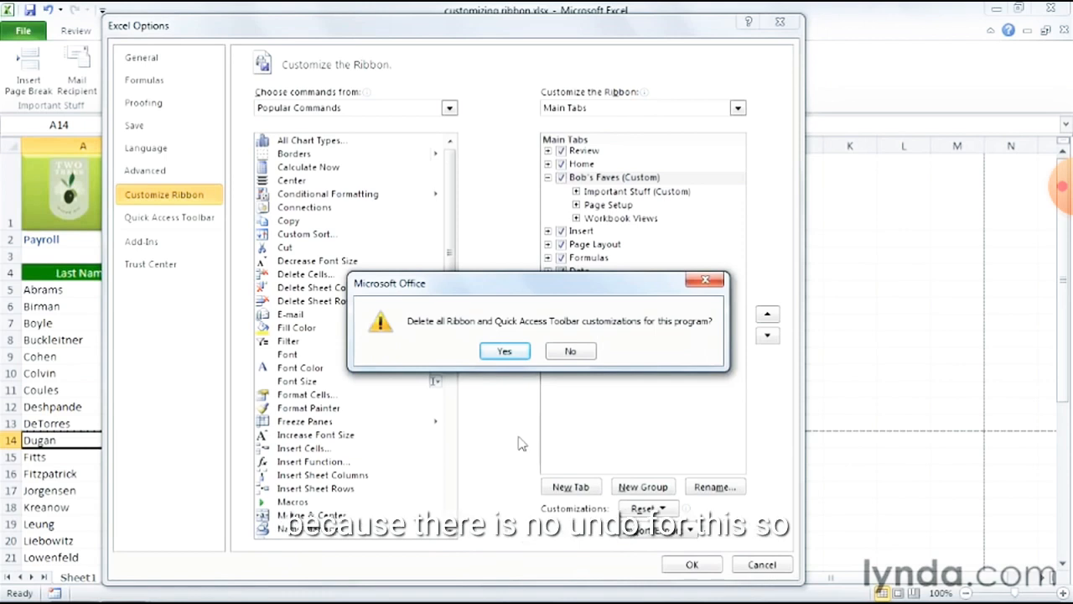
click(516, 350)
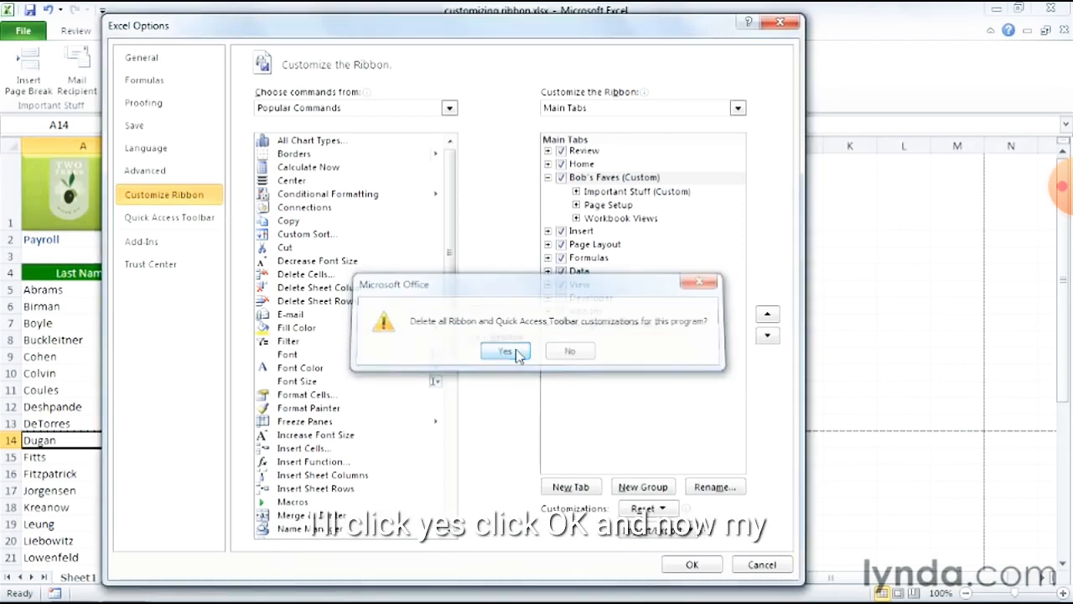
click(695, 563)
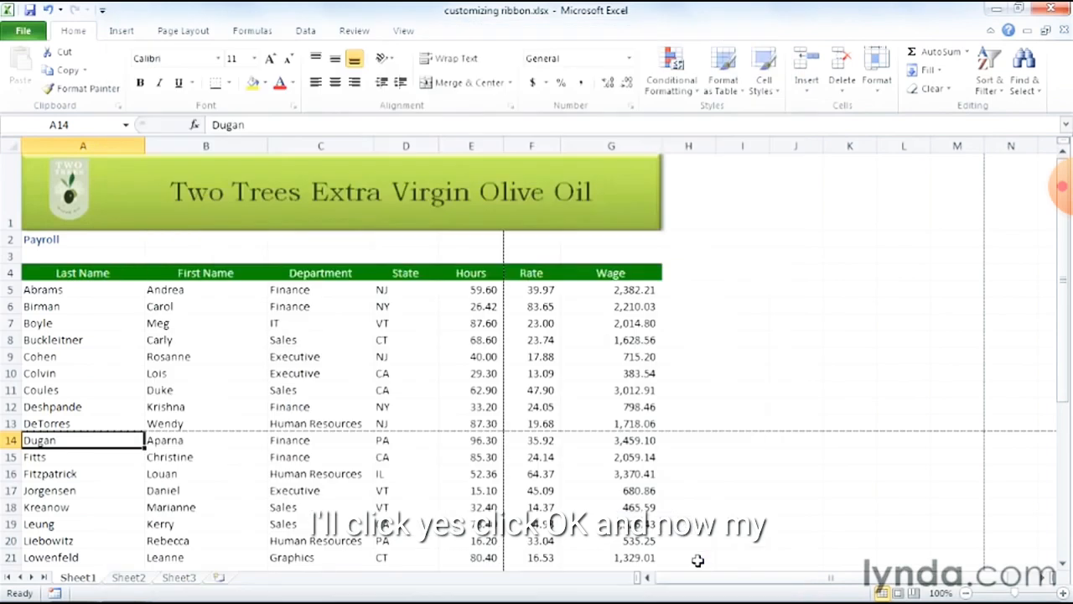